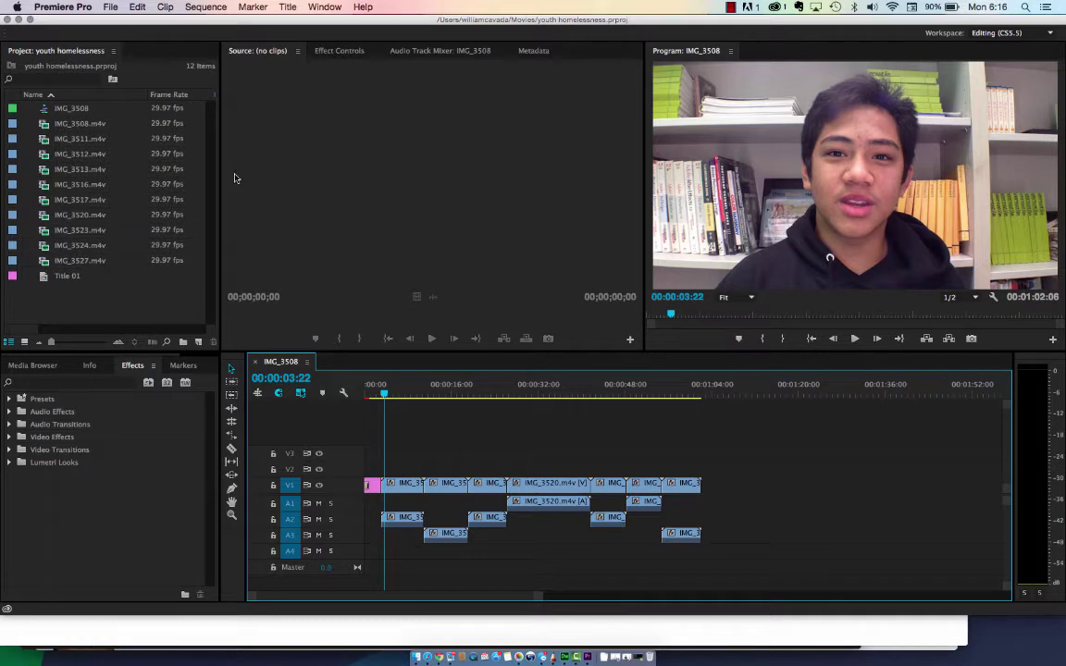
Open File > Export > Media for the IMG_3508 sequence, showing H.264 output IMG_3508.mp4.
{"action": "left_click", "coordinate": [110, 7]}
{"action": "mouse_move", "coordinate": [177, 344]}
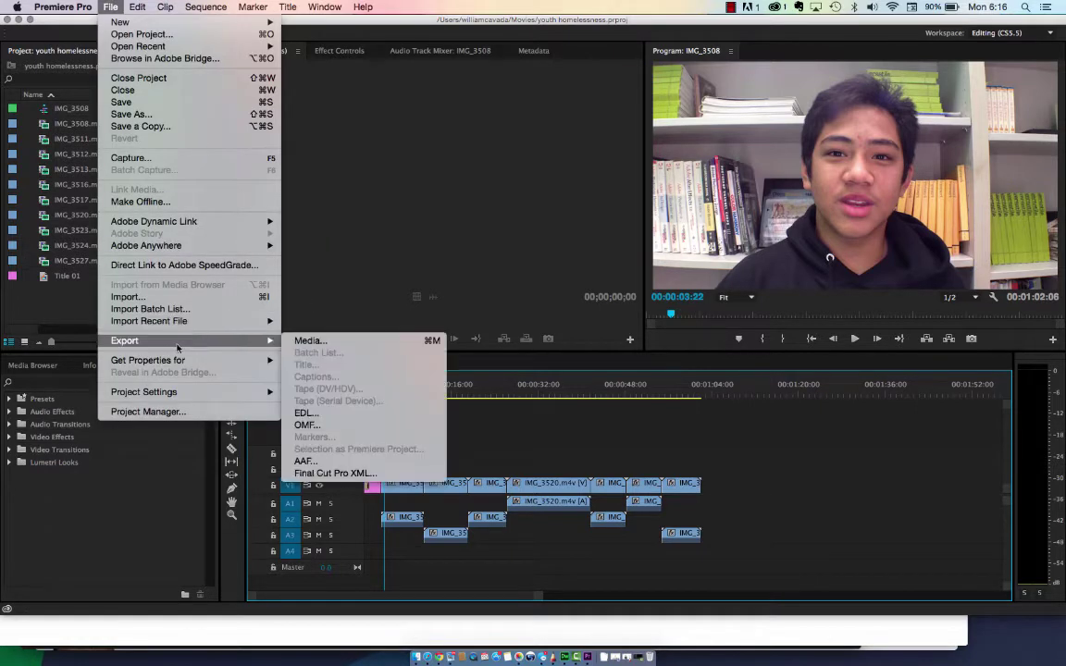
{"action": "left_click", "coordinate": [333, 342]}
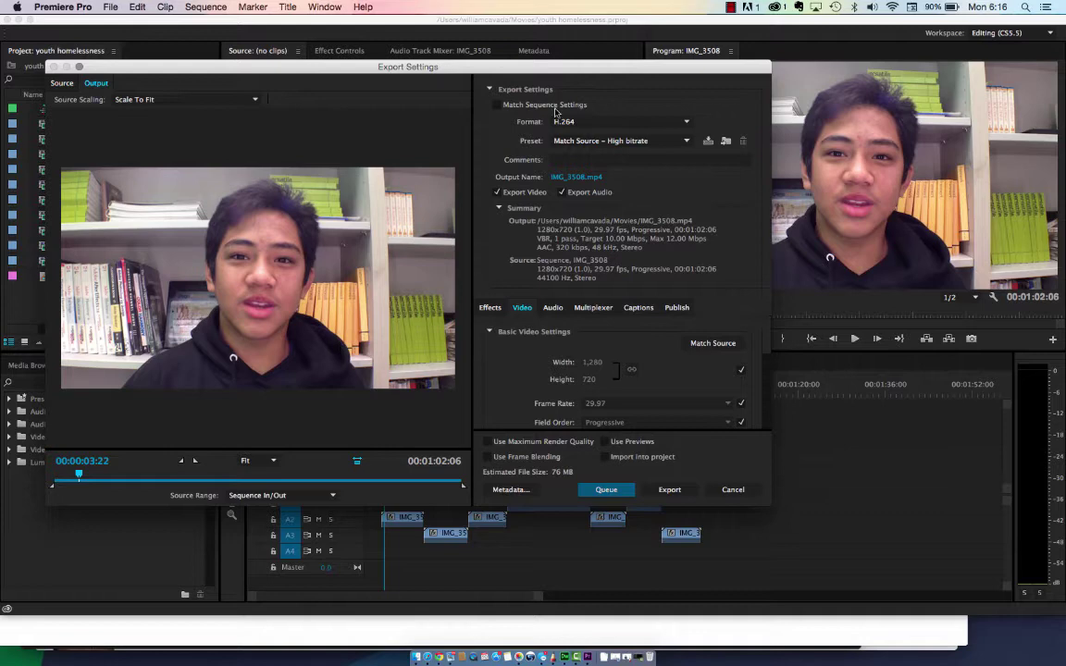
Keep H.264 and set the output to youth homelessness.mp4 in the Movies folder.
{"action": "left_click", "coordinate": [581, 121]}
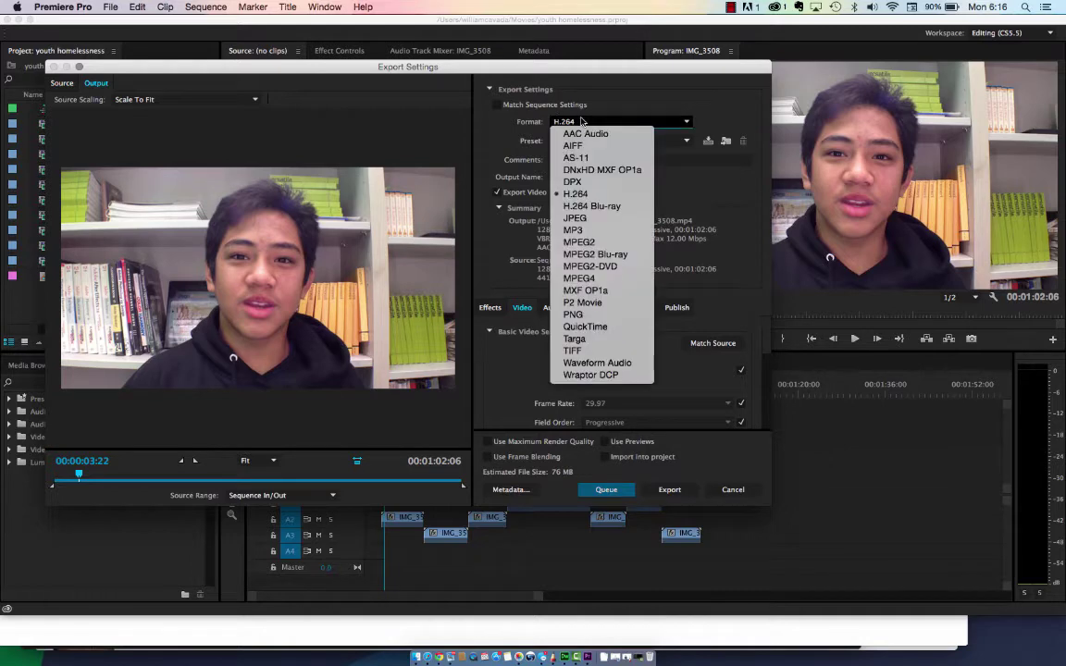
{"action": "left_click", "coordinate": [578, 194]}
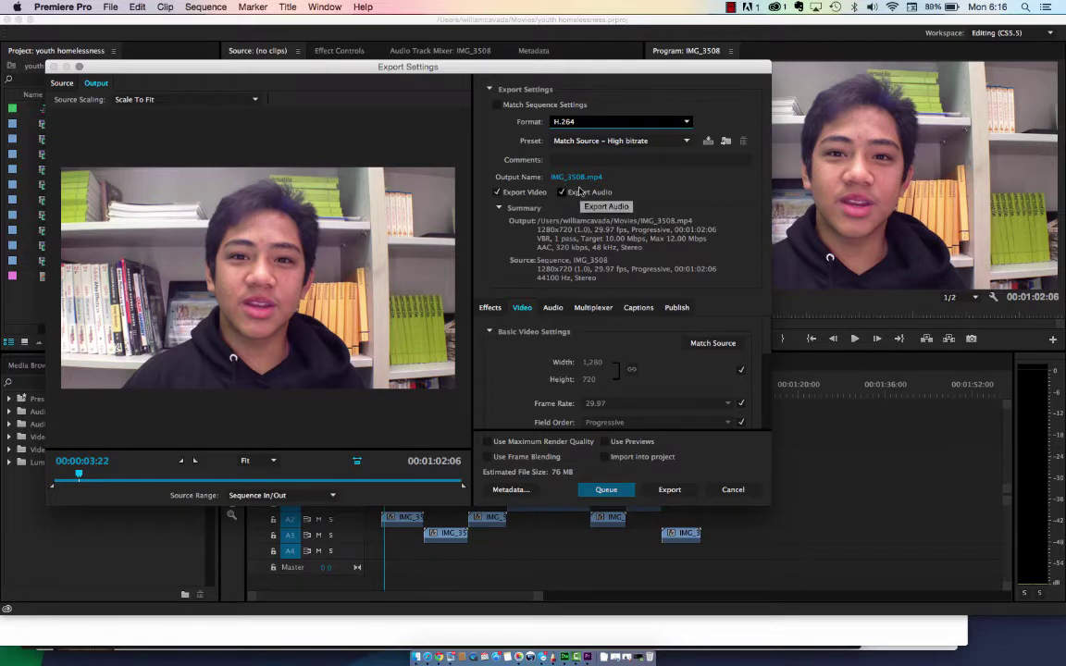
{"action": "left_click", "coordinate": [580, 179]}
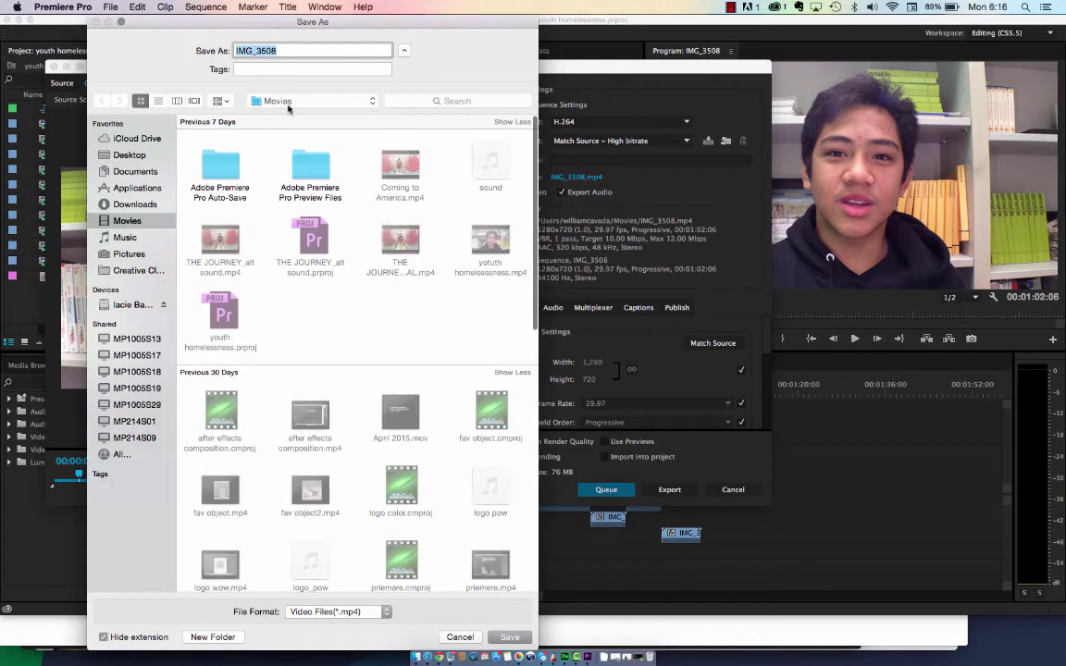
{"action": "left_click", "coordinate": [263, 50]}
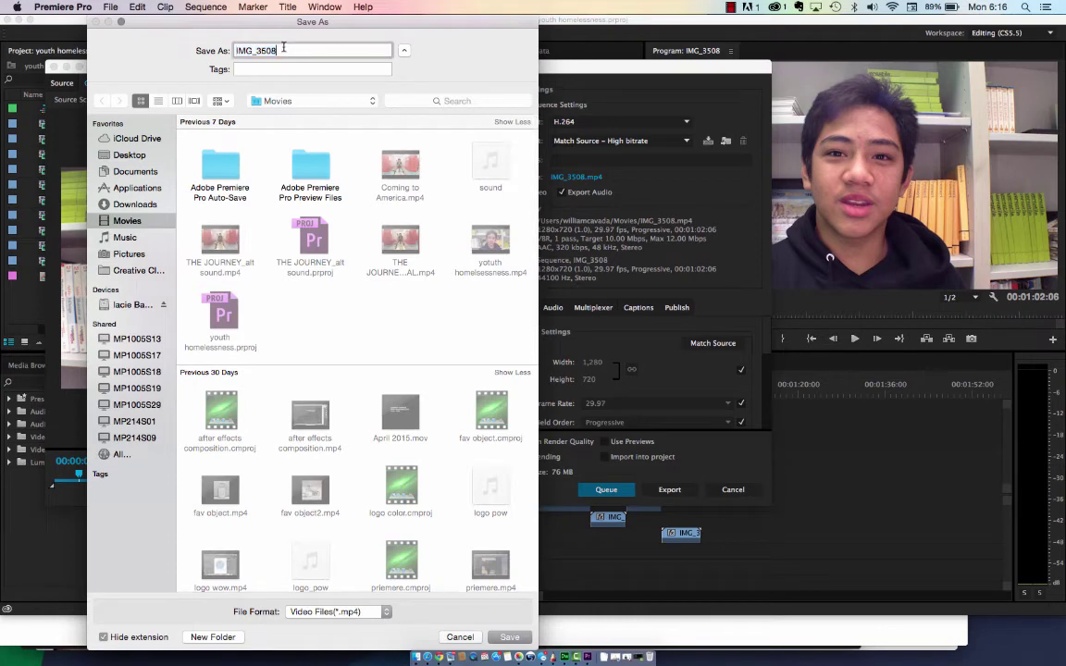
{"action": "double_click", "coordinate": [266, 49]}
{"action": "type", "text": "h"}
{"action": "key", "text": "BackSpace"}
{"action": "type", "text": "youth homelessness"}
{"action": "left_click", "coordinate": [135, 204]}
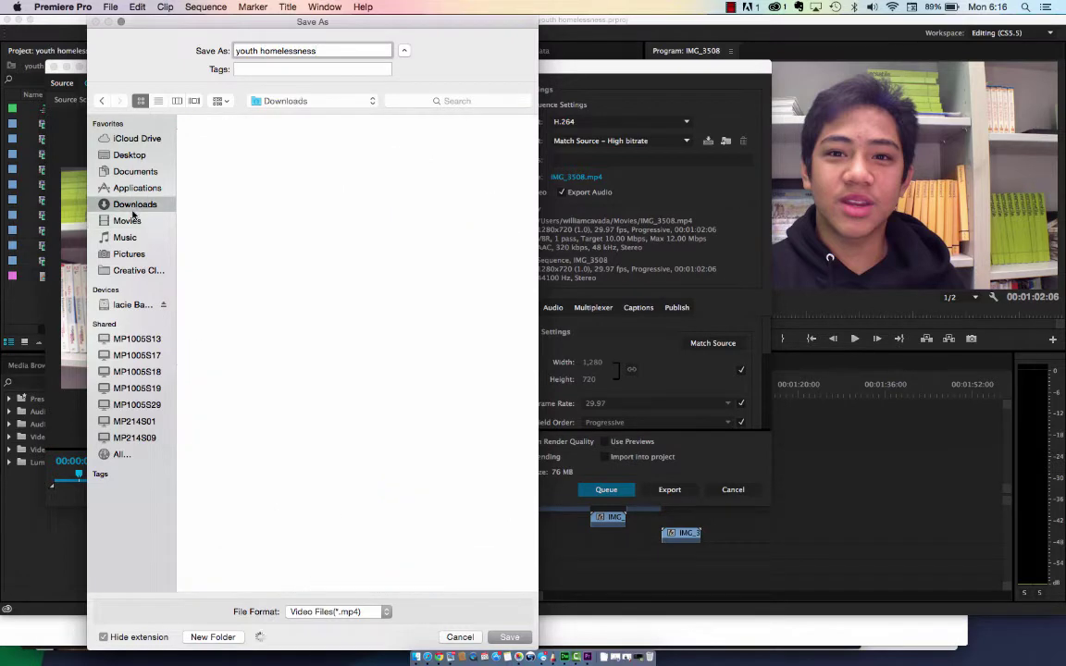
{"action": "left_click", "coordinate": [127, 220]}
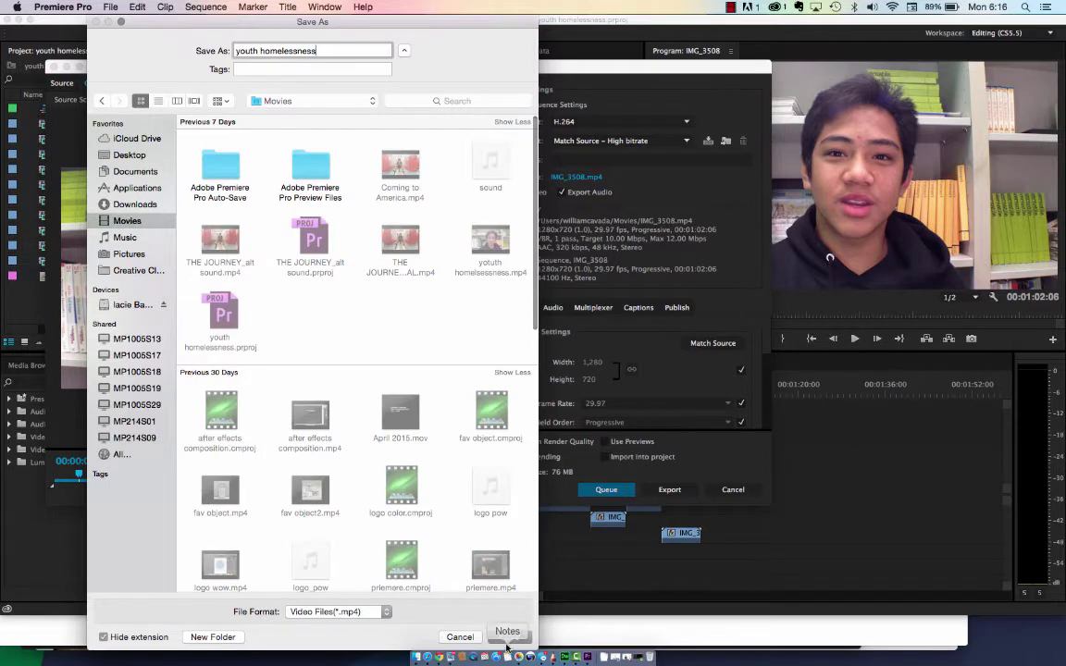
{"action": "left_click", "coordinate": [508, 636]}
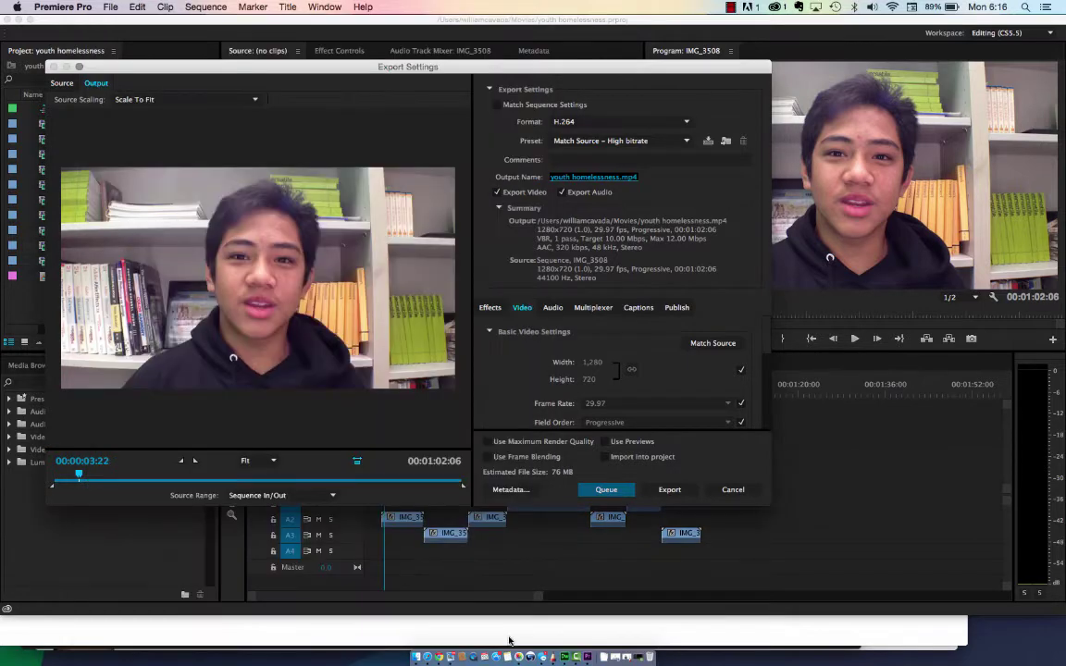
Export the film, check its progress in Premiere, then open Finder to locate it.
{"action": "left_click", "coordinate": [670, 490]}
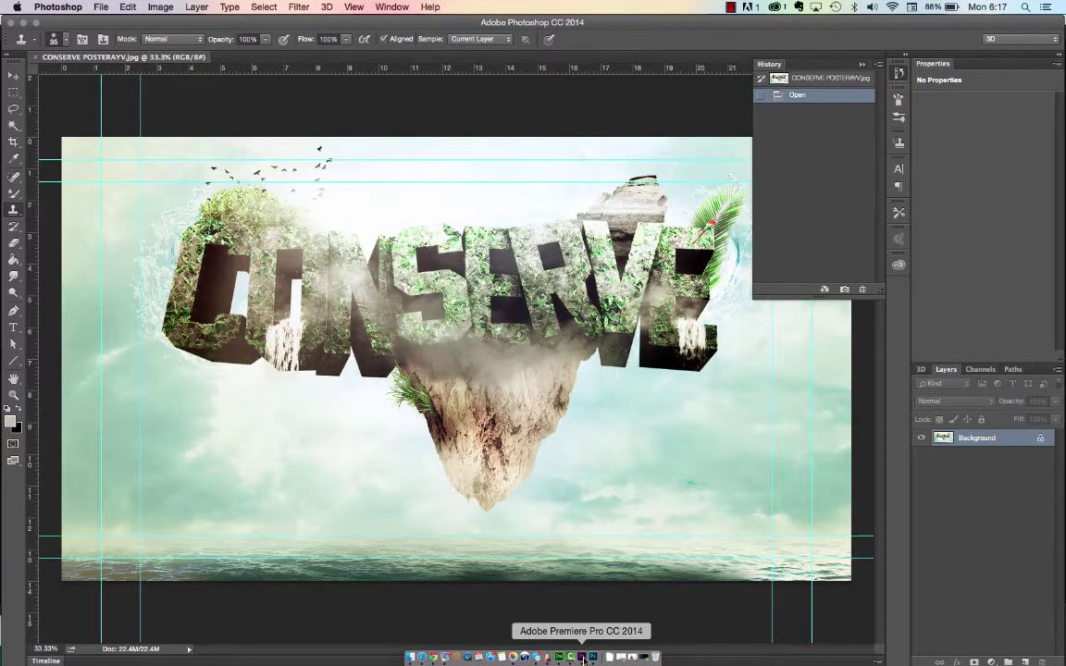
{"action": "left_click", "coordinate": [583, 658]}
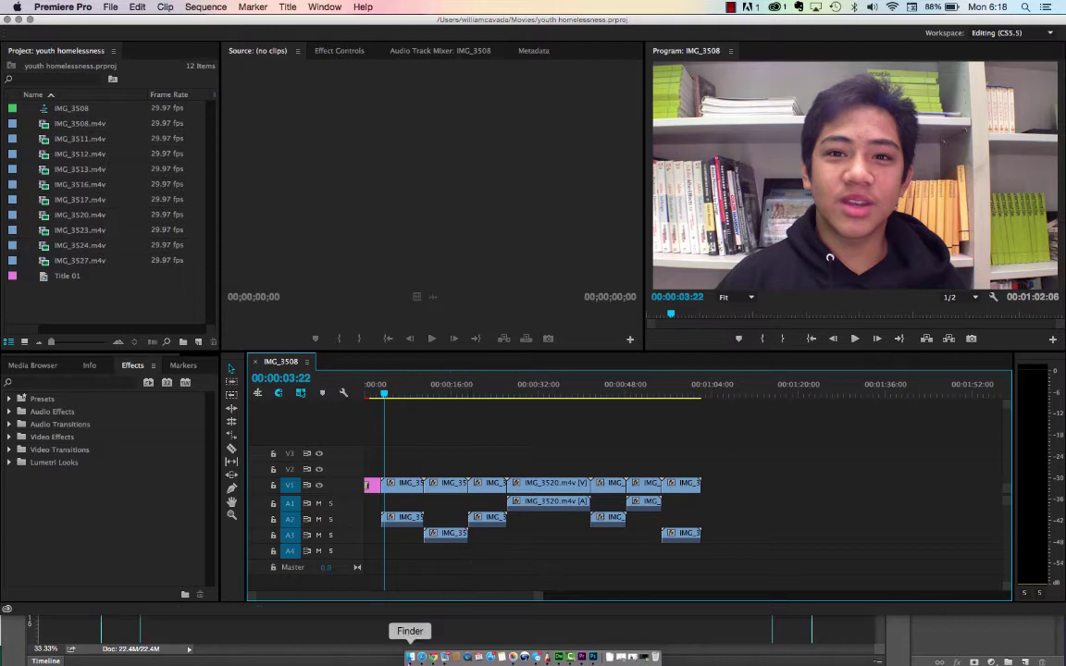
{"action": "left_click", "coordinate": [410, 658]}
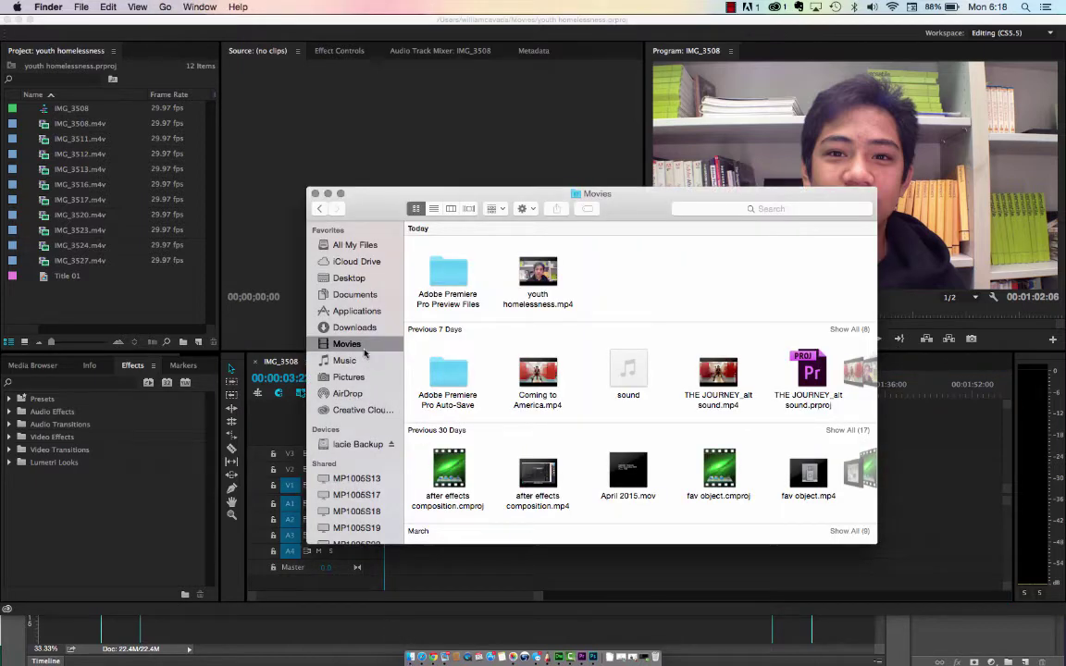
Confirm youth homelessness.mp4 sits in Movies, then return to the CONSERVE poster in Photoshop.
{"action": "left_click", "coordinate": [545, 305]}
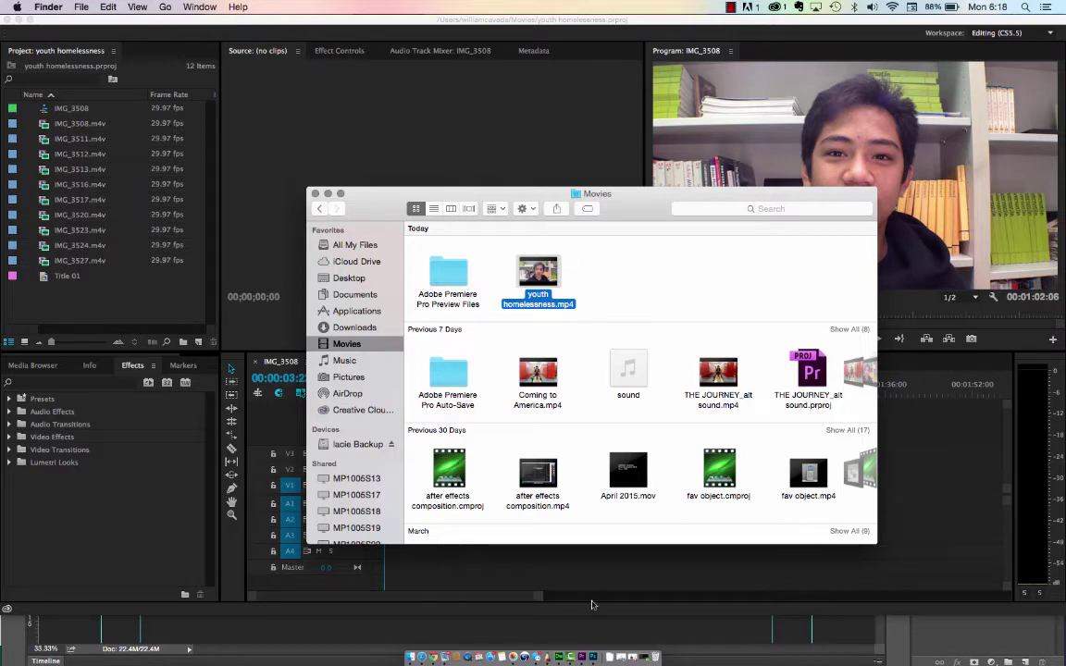
{"action": "left_click", "coordinate": [594, 657]}
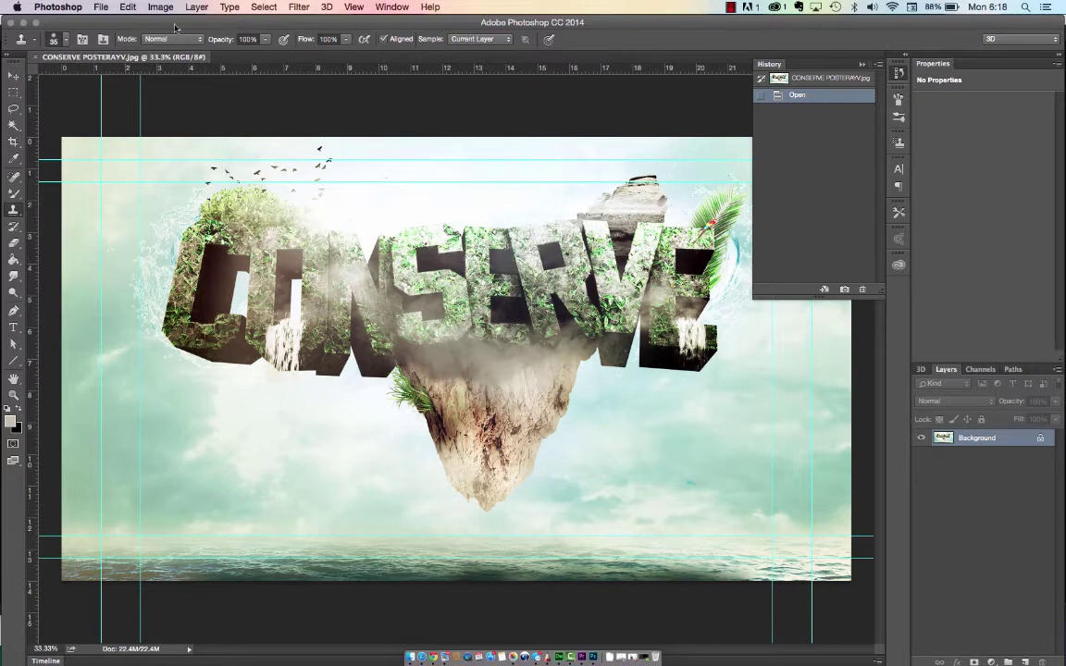
Save the poster as JPEG CONSERVE POSTERAYV.jpg on the Desktop at quality 8.
{"action": "left_click", "coordinate": [101, 6]}
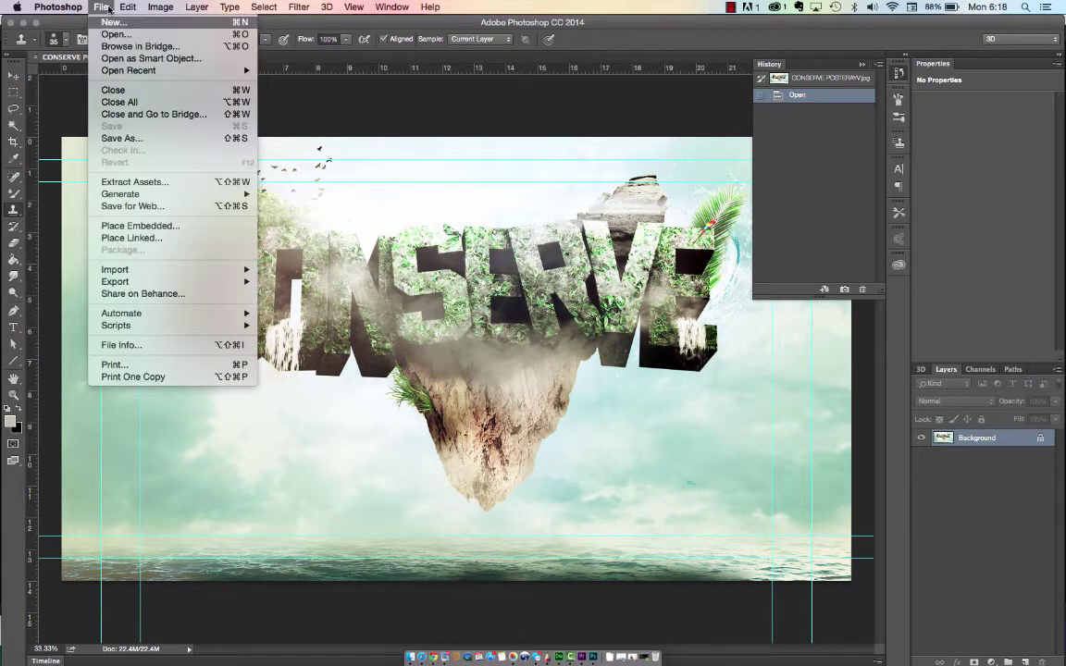
{"action": "left_click", "coordinate": [158, 139]}
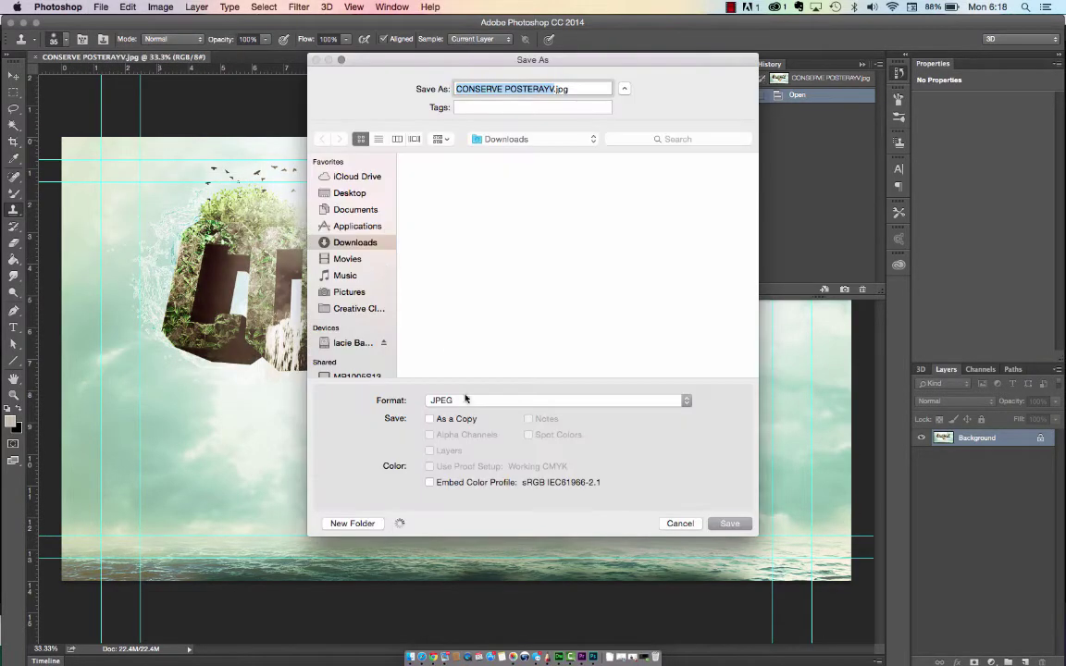
{"action": "left_click", "coordinate": [448, 404]}
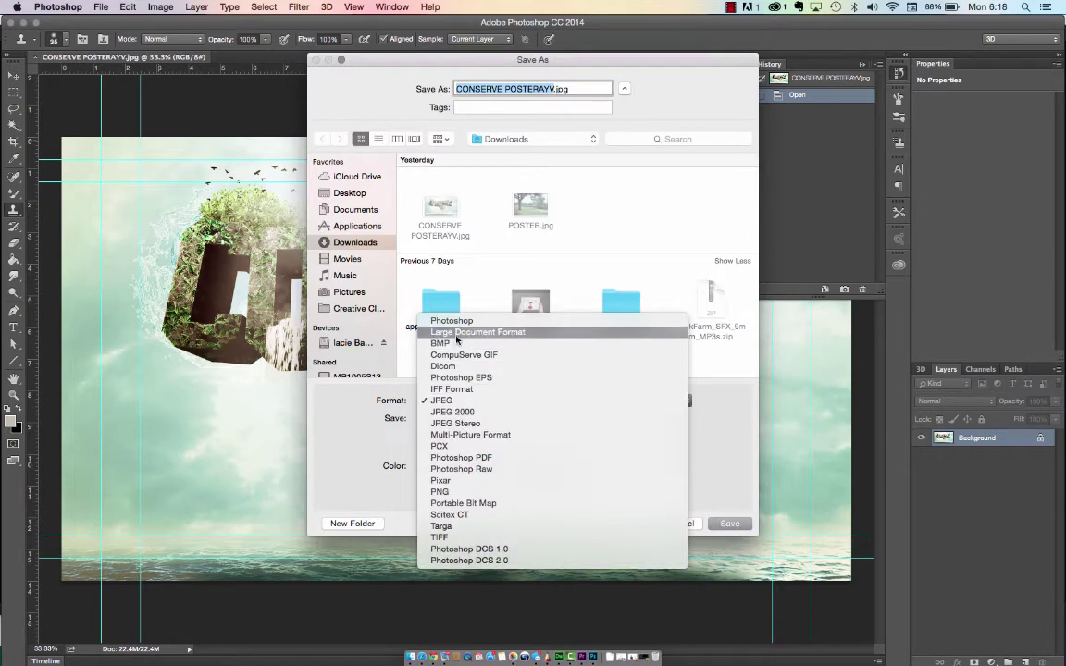
{"action": "left_click", "coordinate": [456, 401]}
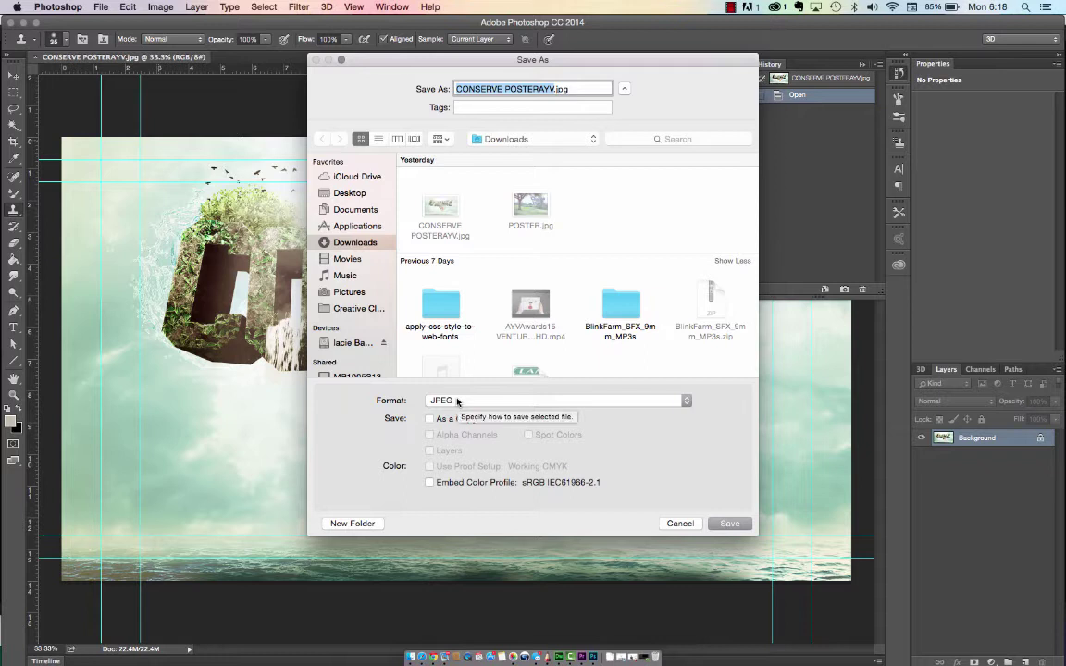
{"action": "left_click", "coordinate": [368, 197]}
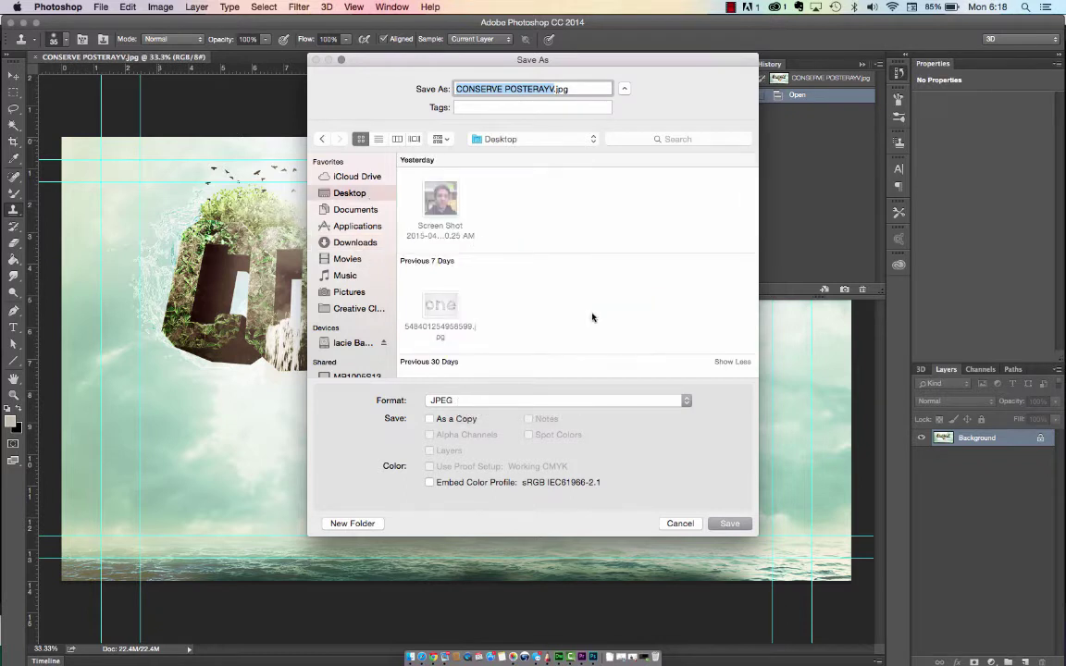
{"action": "left_click", "coordinate": [717, 524]}
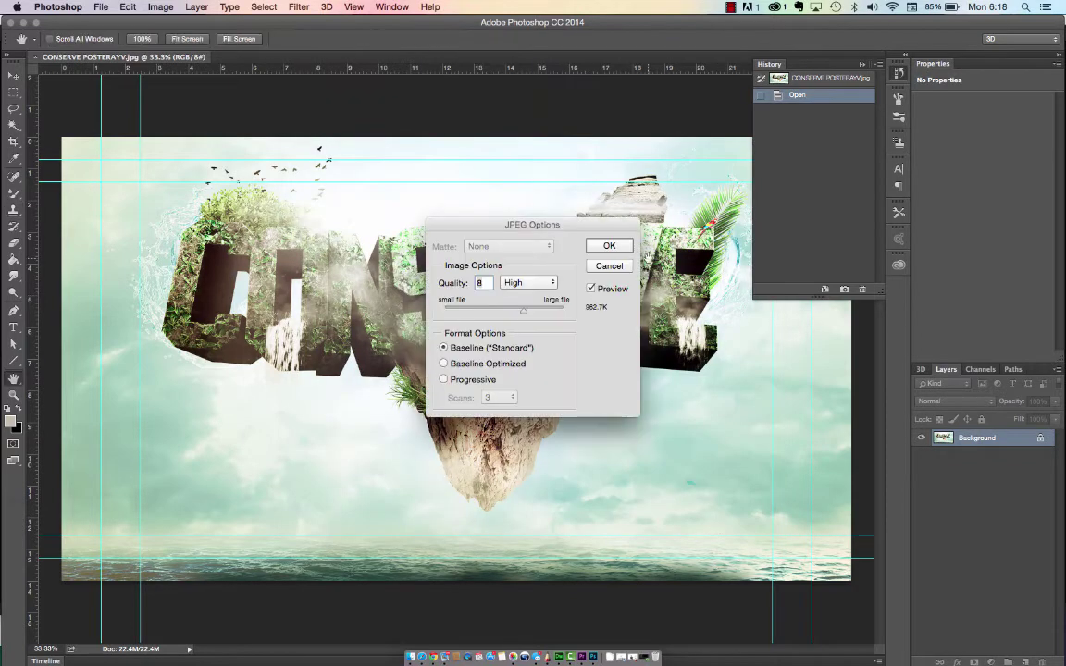
{"action": "left_click", "coordinate": [614, 250]}
{"action": "key", "text": "s"}
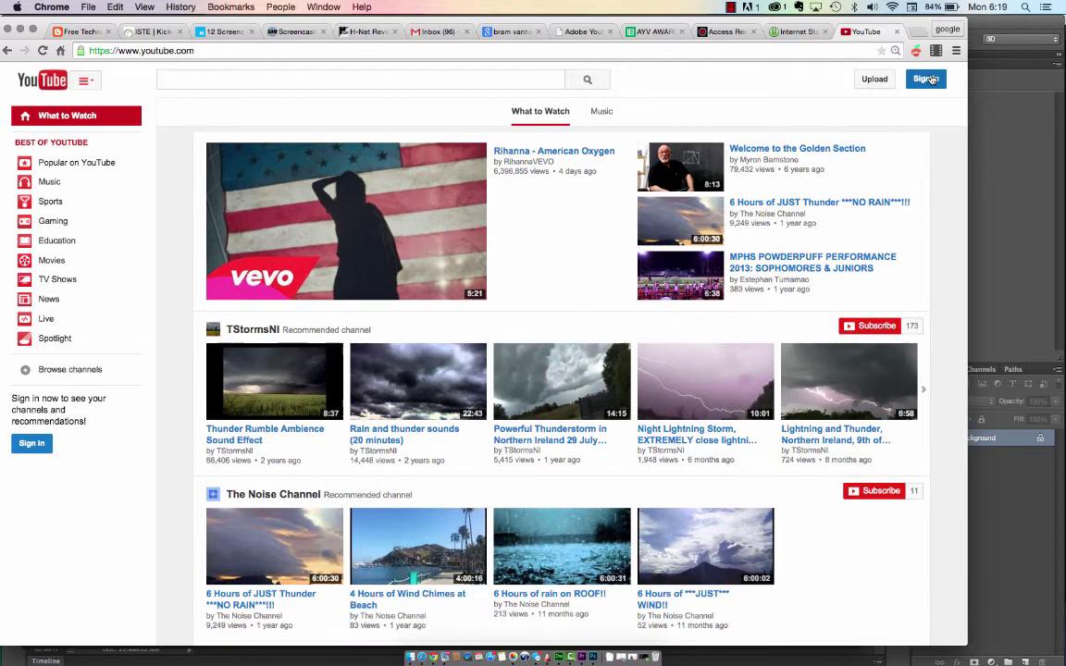
Sign in to YouTube and confirm the channel account to use.
{"action": "left_click", "coordinate": [928, 80]}
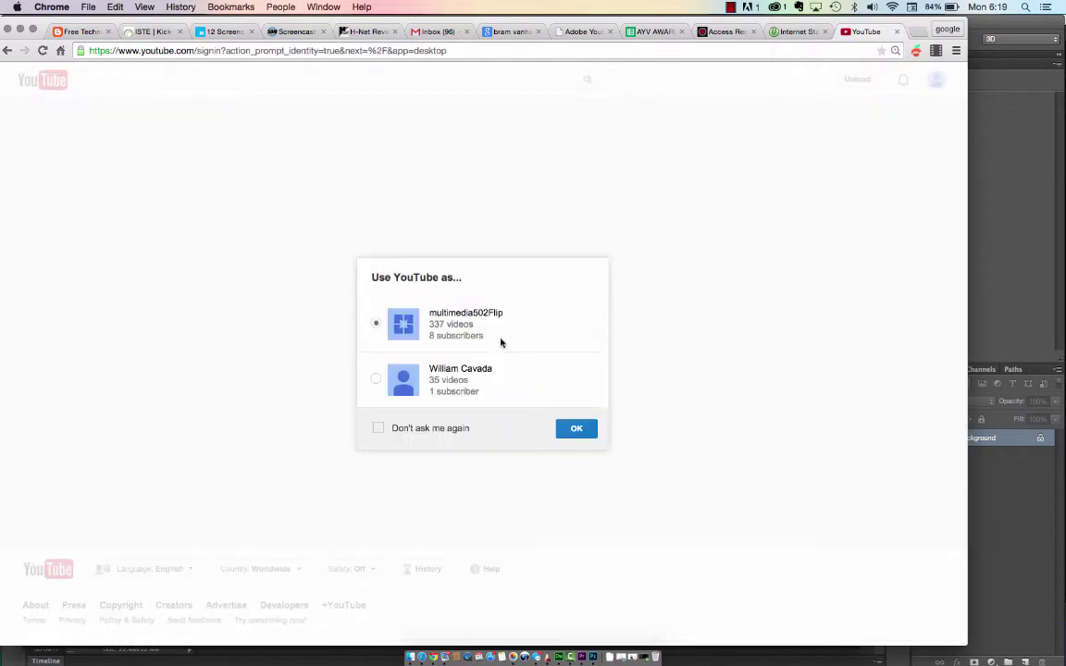
{"action": "left_click", "coordinate": [576, 431]}
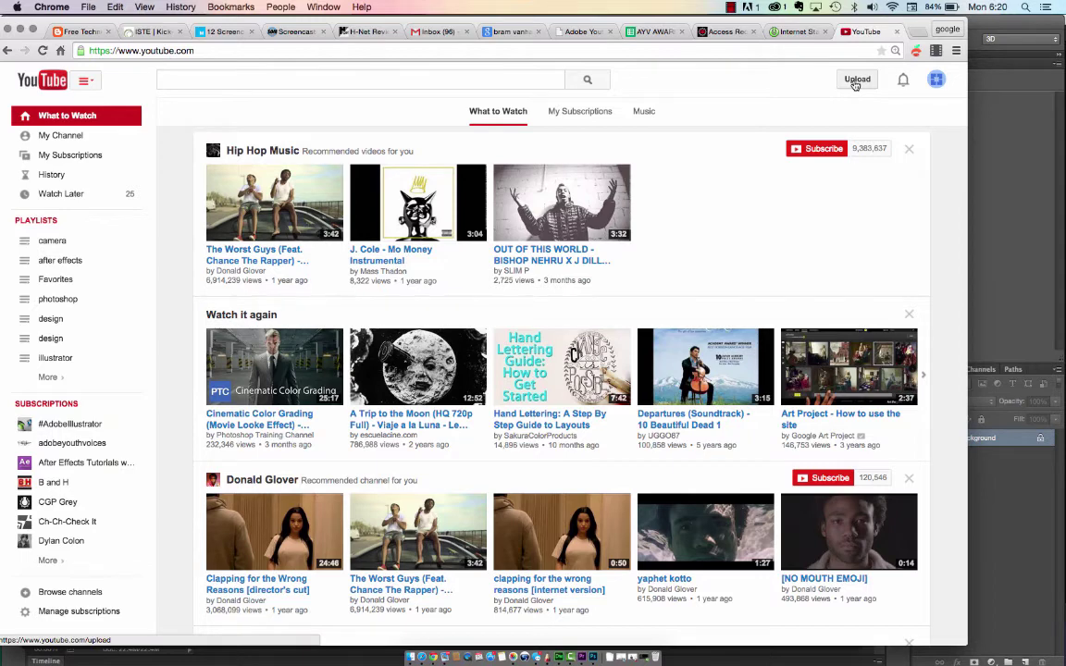
Upload youth homelessness.mp4 by dragging it from the Movies folder onto YouTube's upload page.
{"action": "left_click", "coordinate": [855, 81]}
{"action": "left_click", "coordinate": [414, 657]}
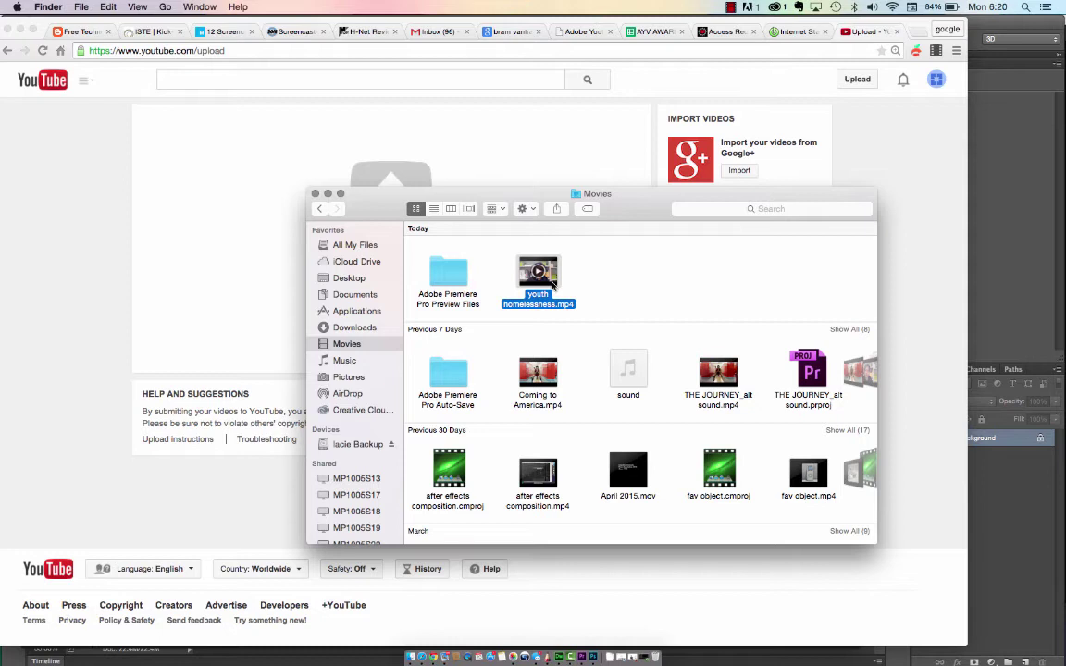
{"action": "left_click_drag", "start_coordinate": [553, 281], "coordinate": [255, 204]}
{"action": "left_click", "coordinate": [212, 221]}
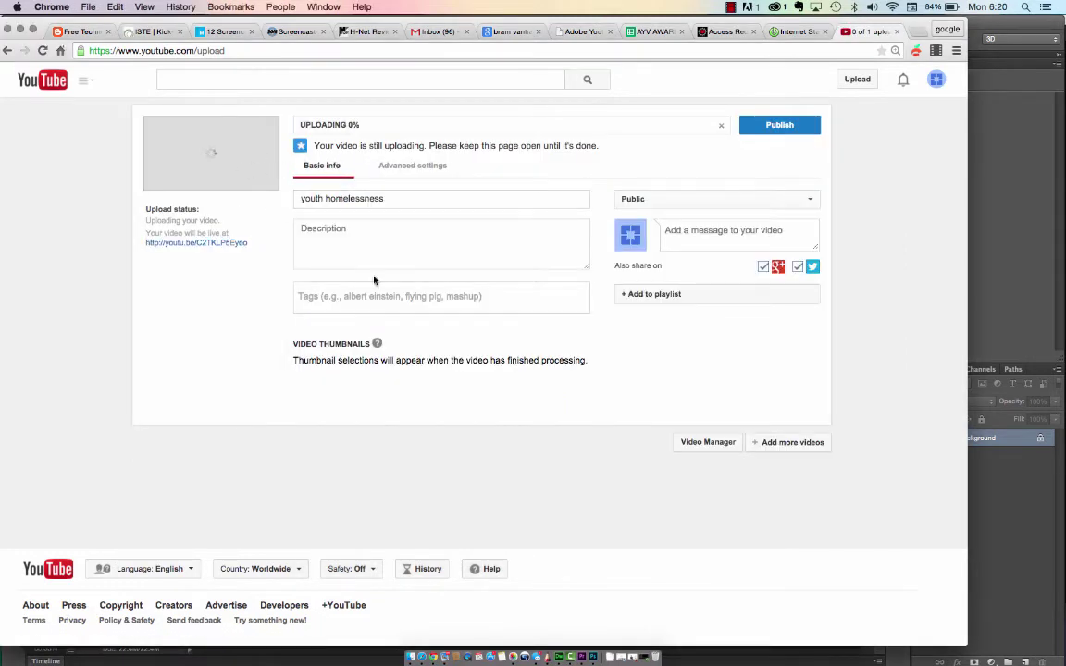
Enter the description 'This film is about.....', keep privacy Public, and publish.
{"action": "left_click", "coordinate": [351, 239]}
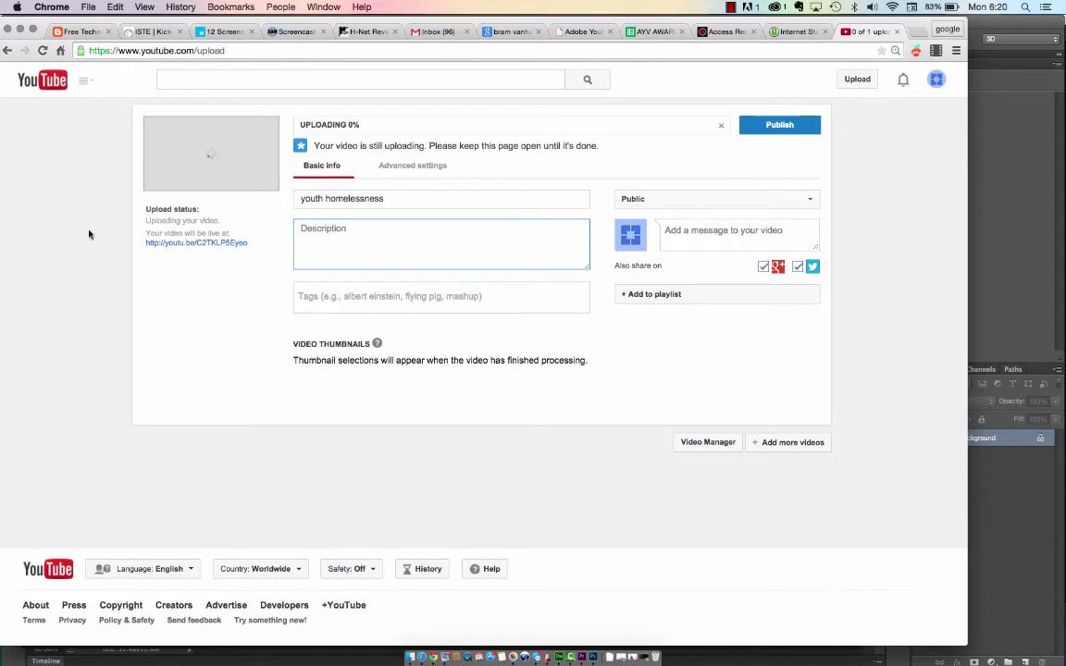
{"action": "type", "text": "This fi"}
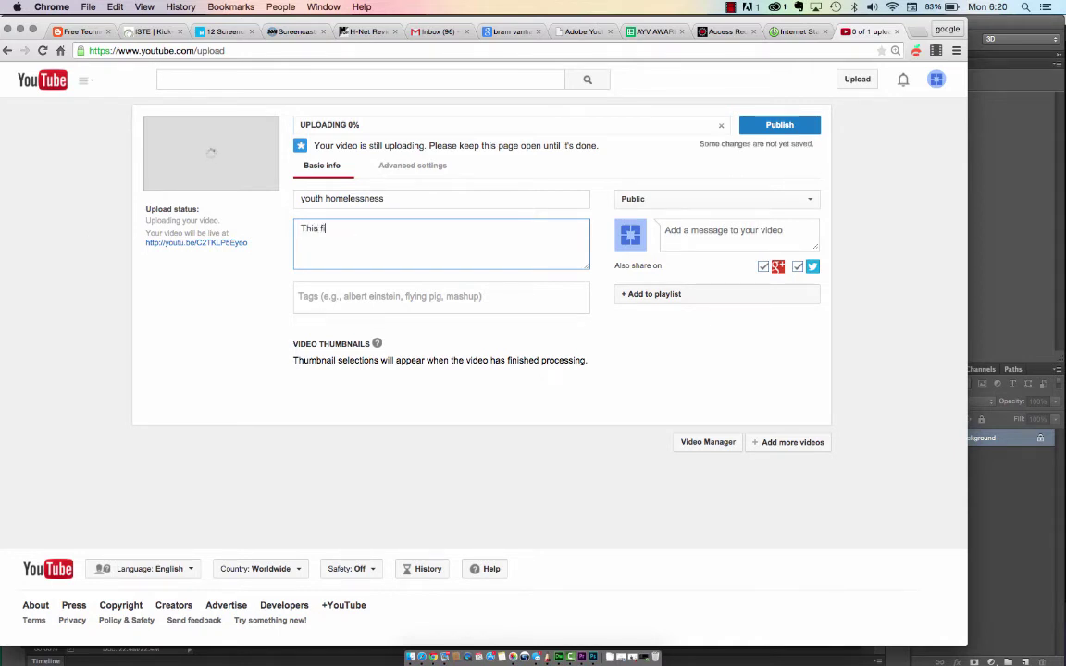
{"action": "type", "text": "lm is aboutn"}
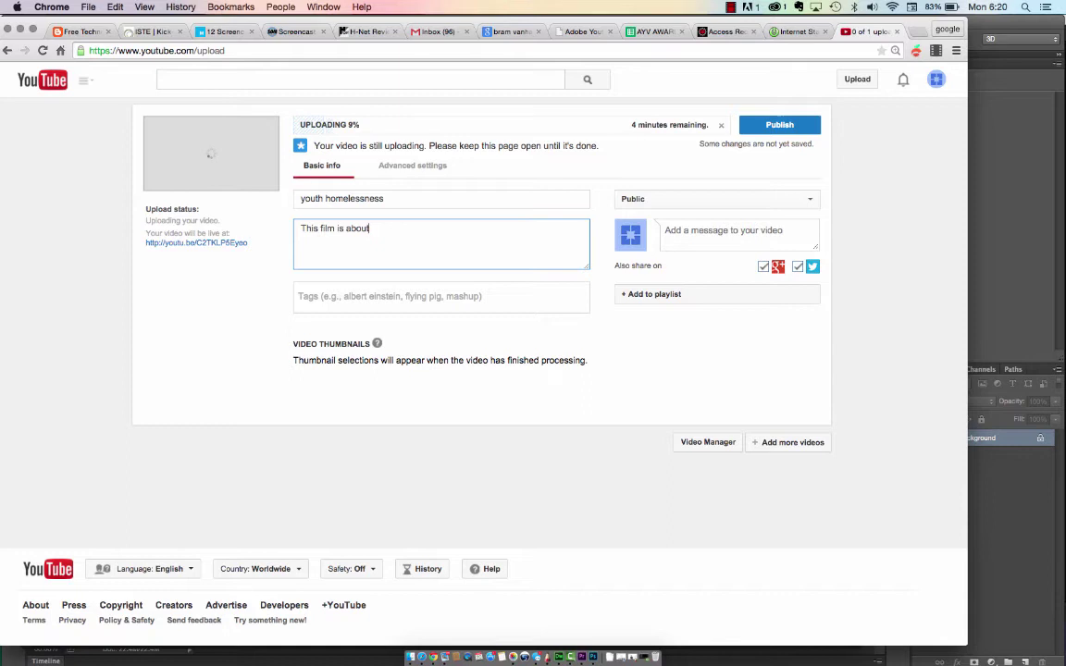
{"action": "key", "text": "BackSpace"}
{"action": "key", "text": "BackSpace"}
{"action": "key", "text": "BackSpace"}
{"action": "type", "text": "out"}
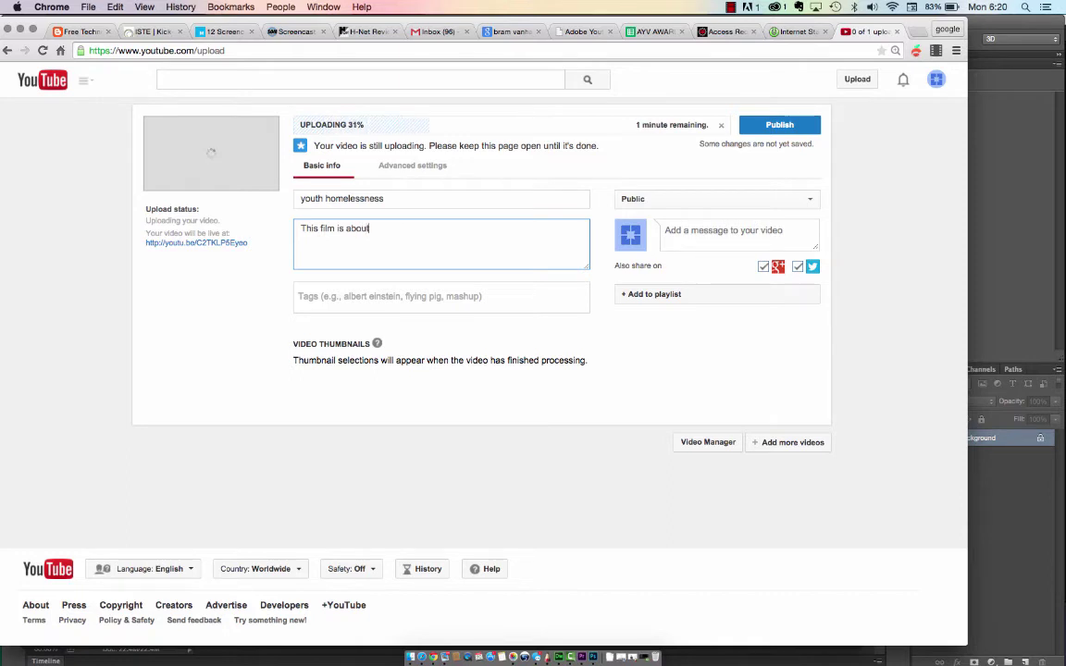
{"action": "type", "text": "...."}
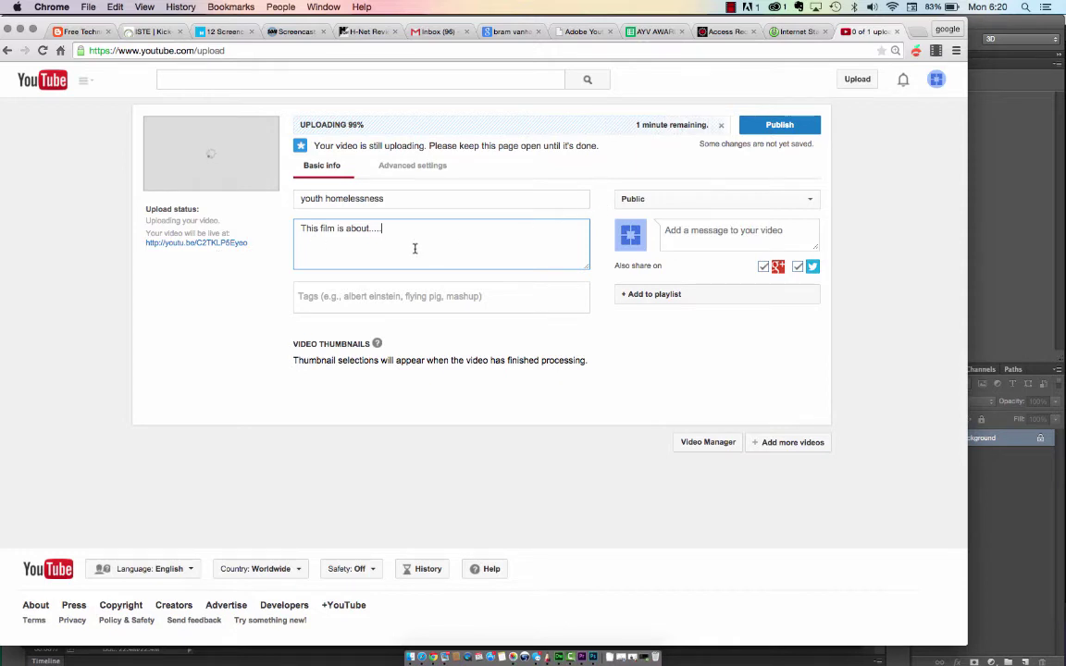
{"action": "left_click", "coordinate": [700, 200]}
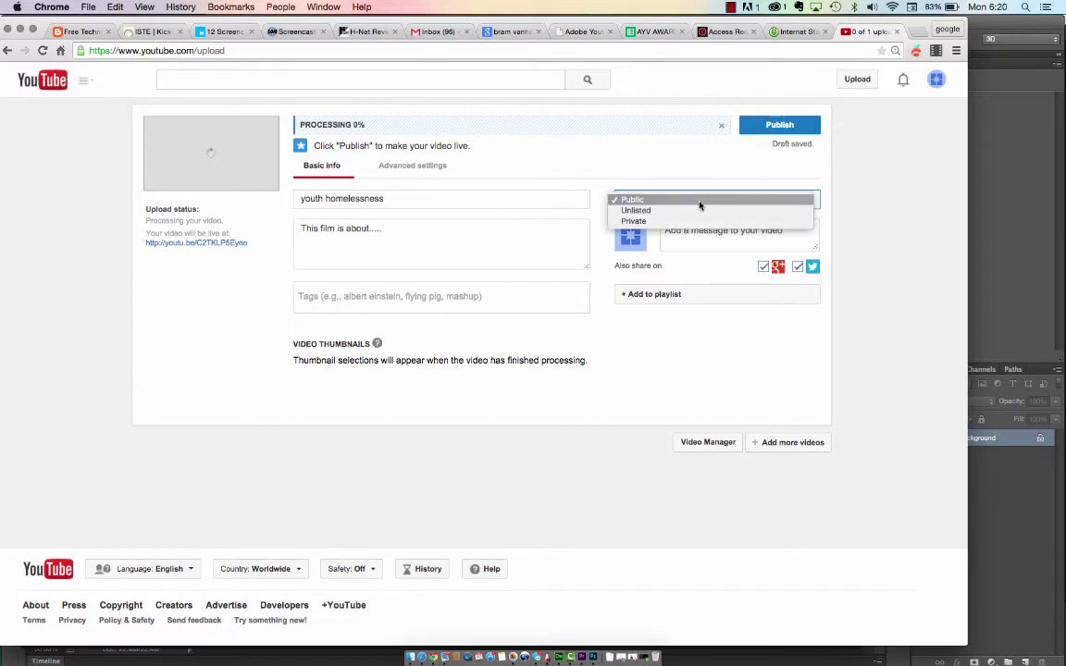
{"action": "left_click", "coordinate": [701, 203]}
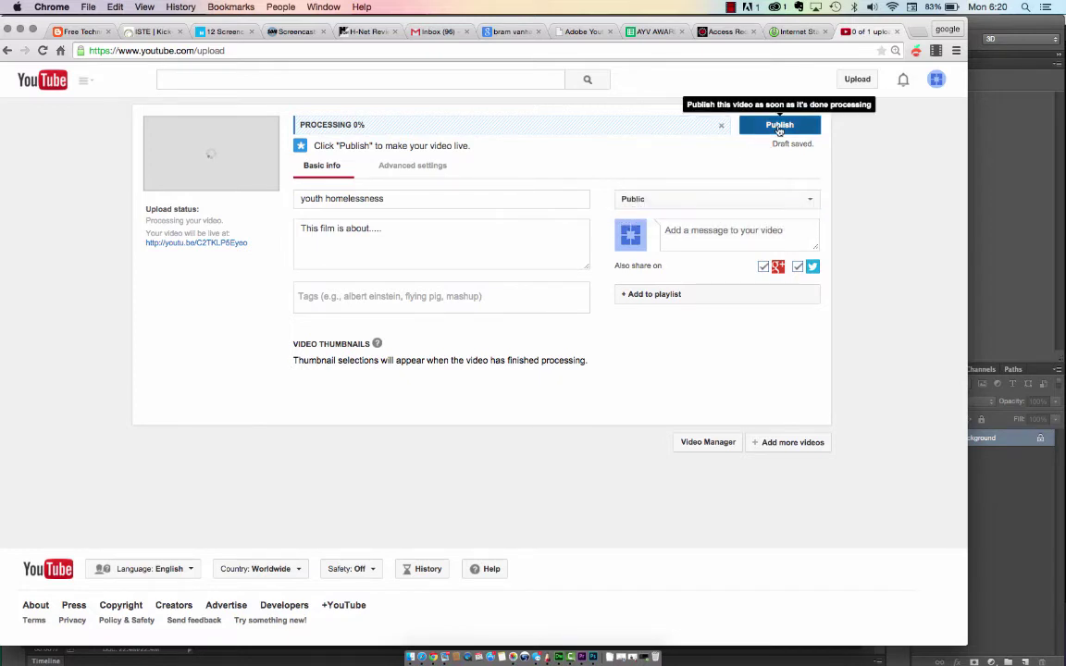
{"action": "left_click", "coordinate": [779, 127]}
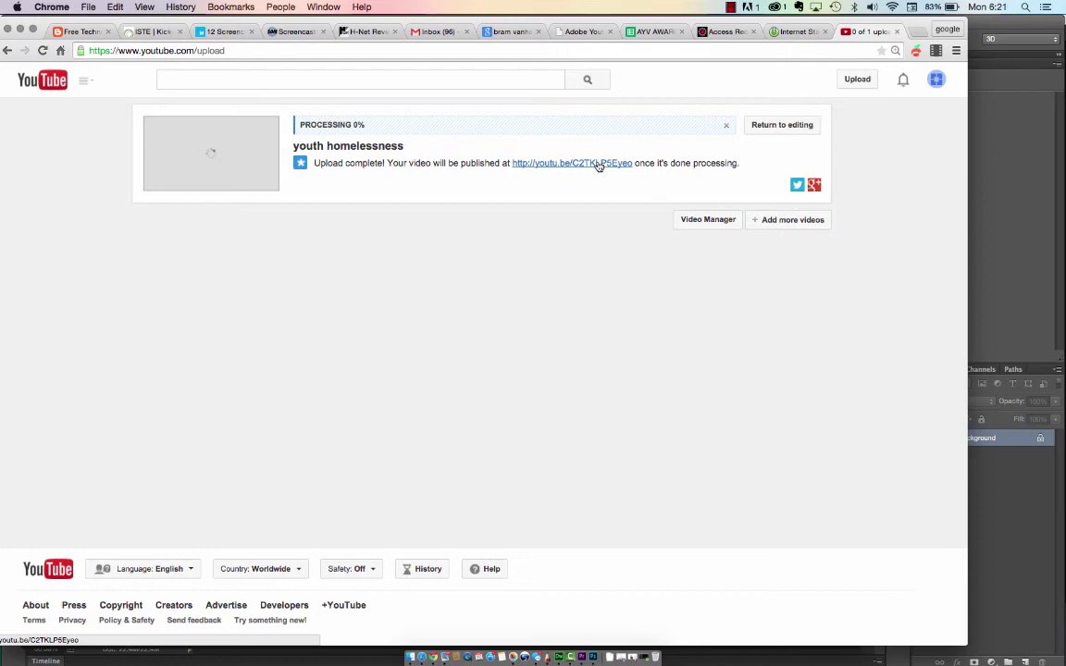
Open the video's watch page and its Share panel with the short link.
{"action": "left_click", "coordinate": [598, 165]}
{"action": "scroll", "coordinate": [255, 373], "scroll_direction": "down", "scroll_amount": 3}
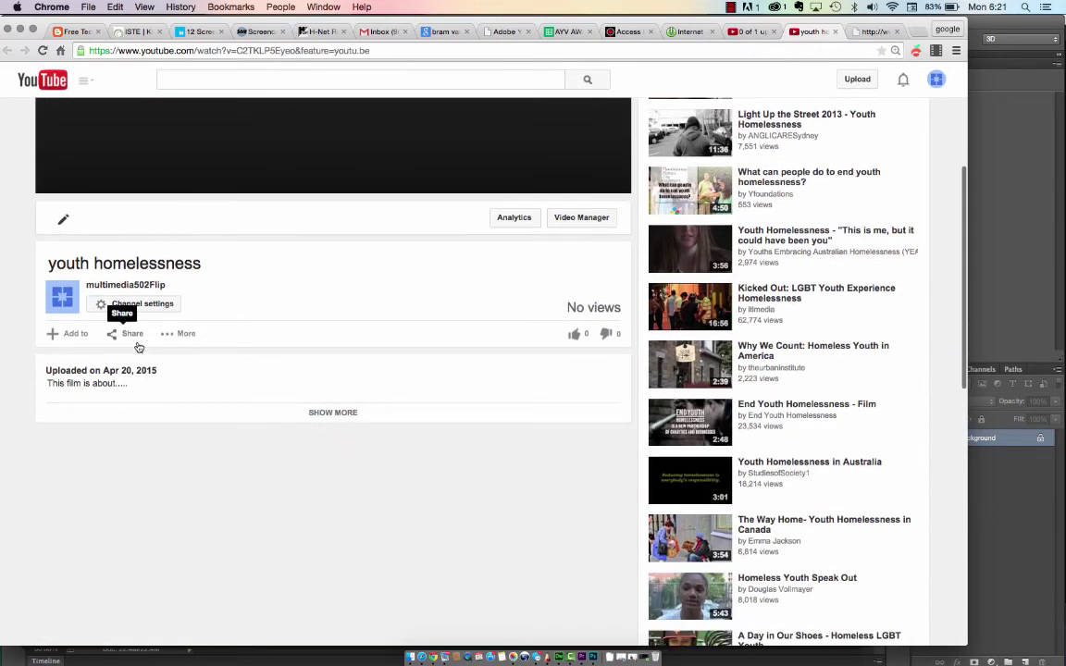
{"action": "left_click", "coordinate": [132, 338]}
{"action": "scroll", "coordinate": [133, 341], "scroll_direction": "down", "scroll_amount": 2}
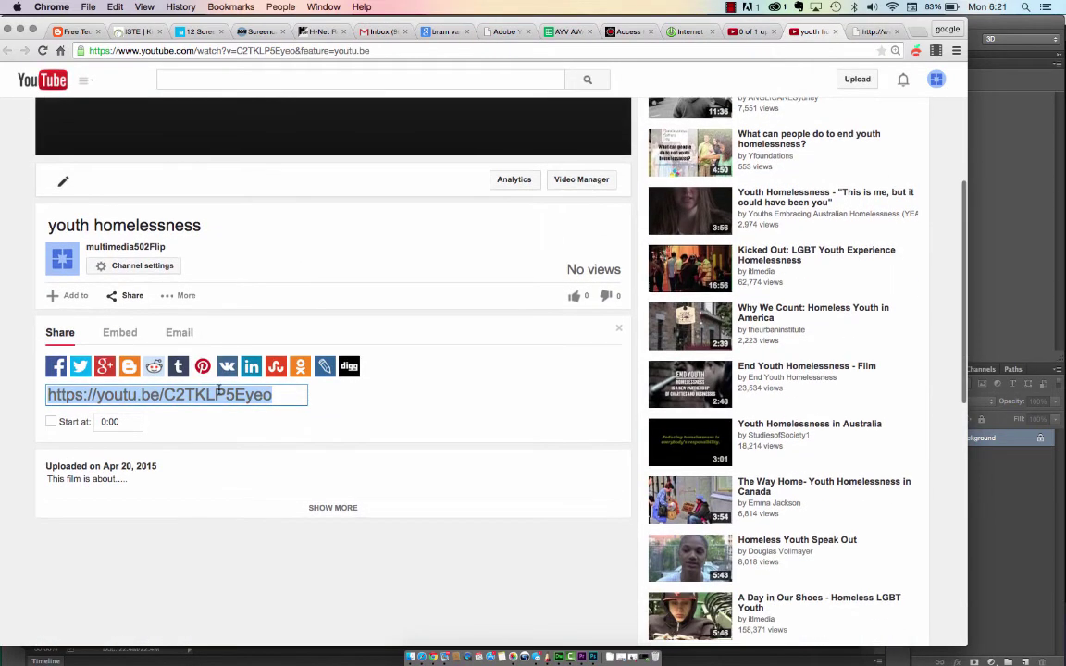
{"action": "left_click_drag", "start_coordinate": [276, 395], "coordinate": [48, 396]}
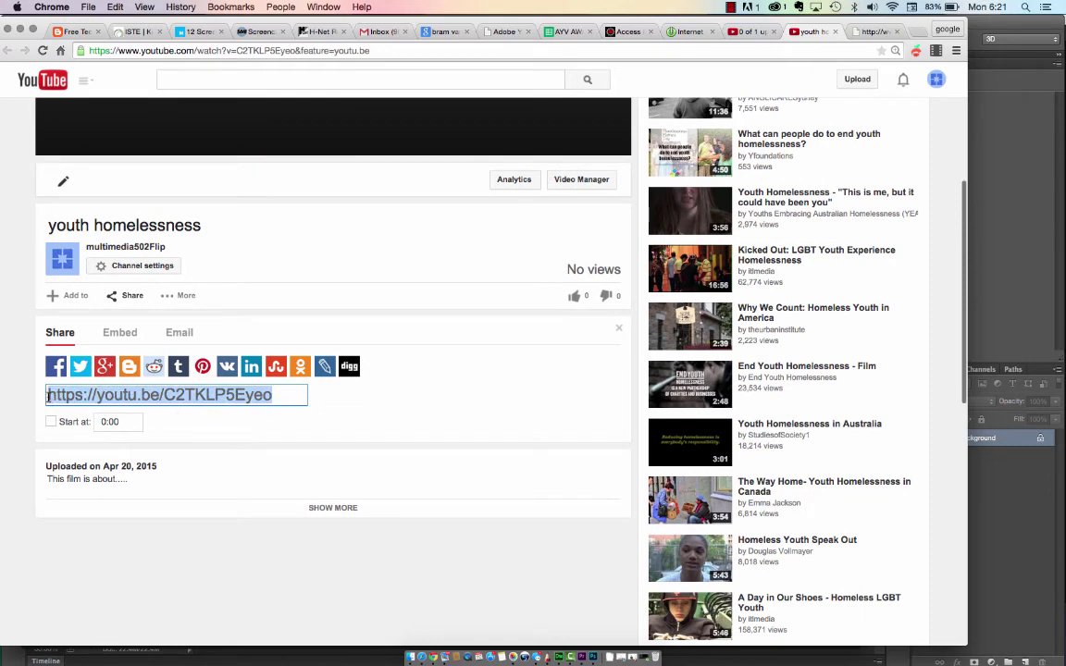
Show the 420×315 iframe embed code and copy it with Cmd+C.
{"action": "left_click", "coordinate": [120, 335]}
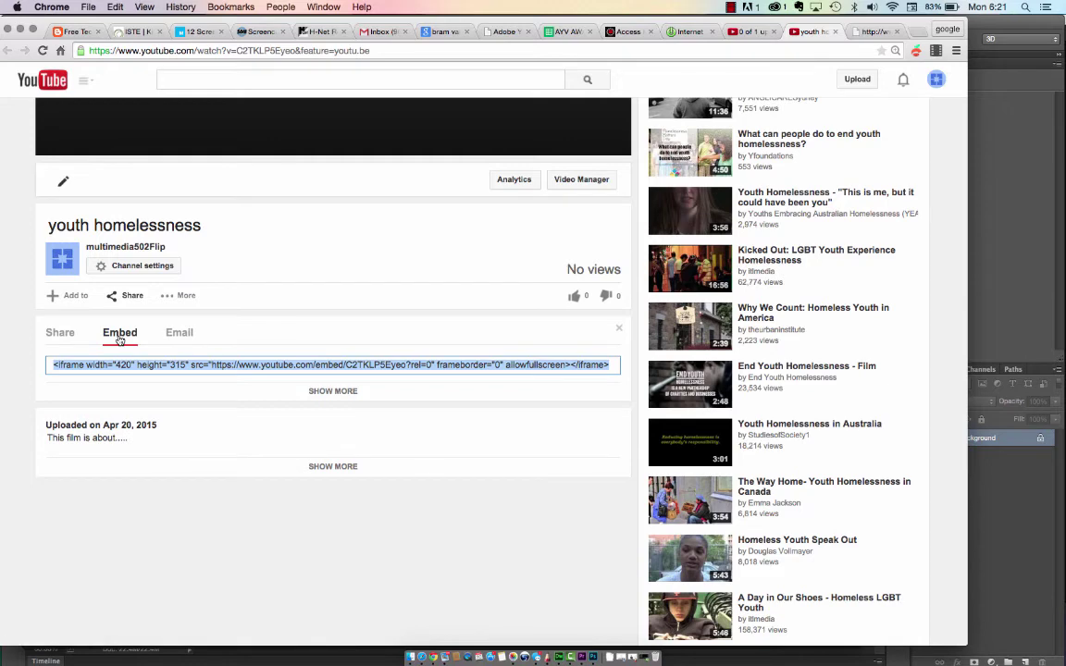
{"action": "left_click", "coordinate": [131, 301]}
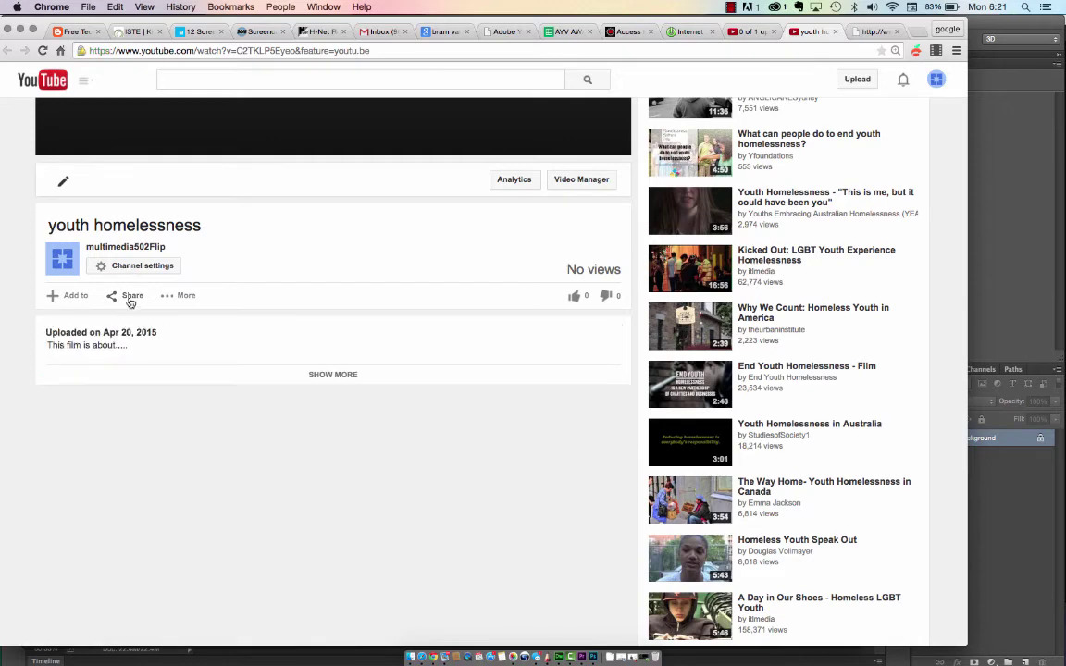
{"action": "left_click", "coordinate": [130, 300]}
{"action": "left_click", "coordinate": [72, 337]}
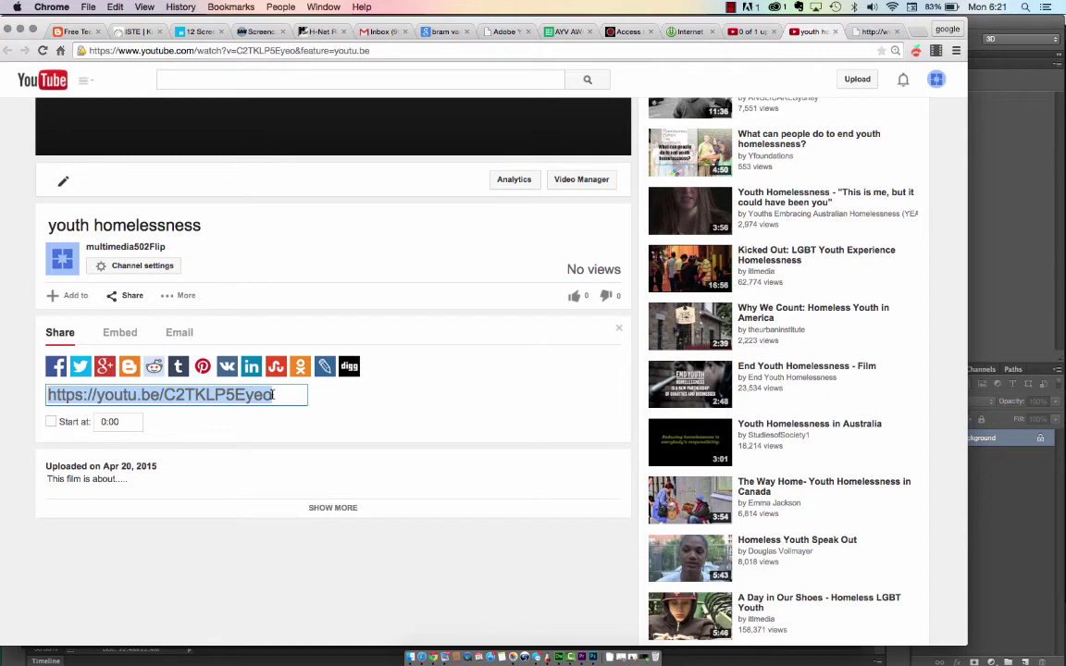
{"action": "left_click", "coordinate": [119, 334]}
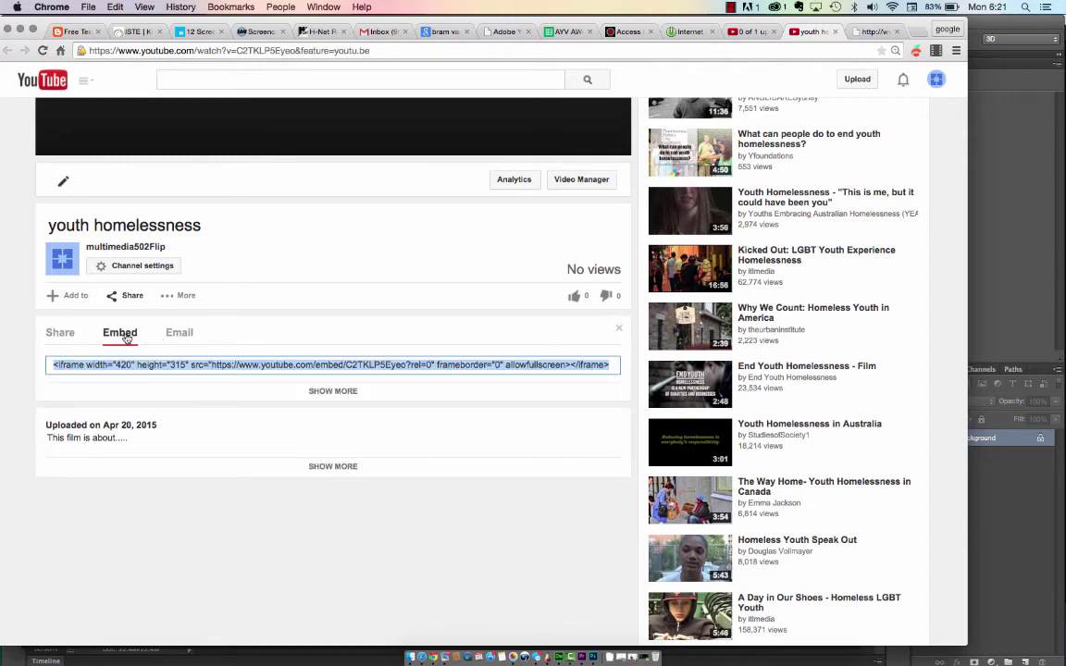
{"action": "key", "text": "super+c"}
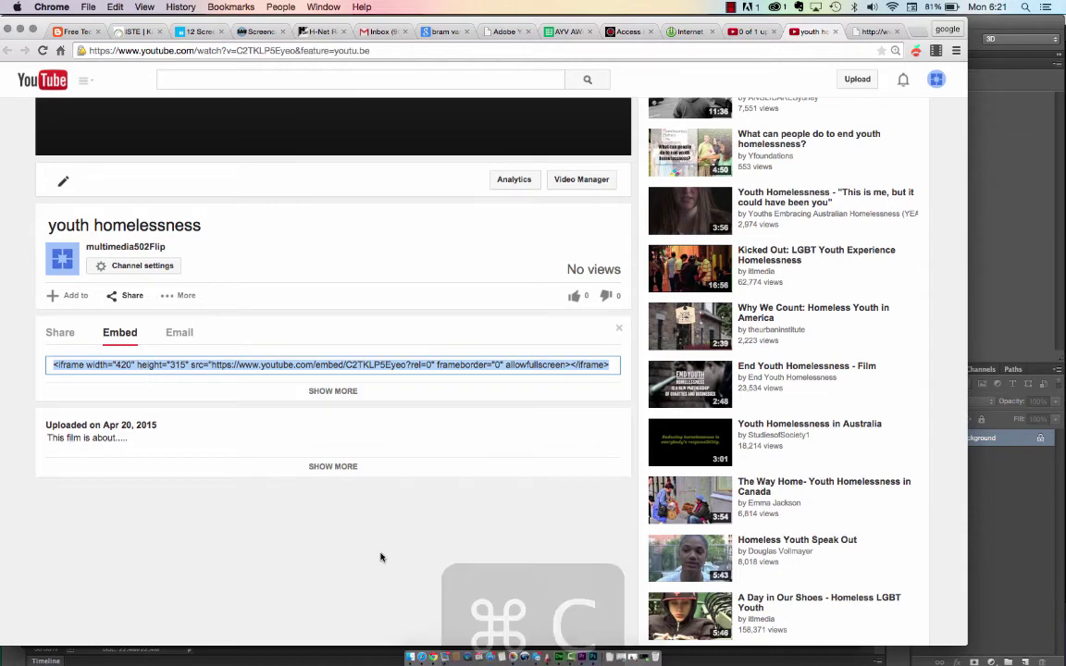
Start a new Behance project via Add Work > Add Project, dismissing the upload prompt and tour tip.
{"action": "left_click", "coordinate": [423, 657]}
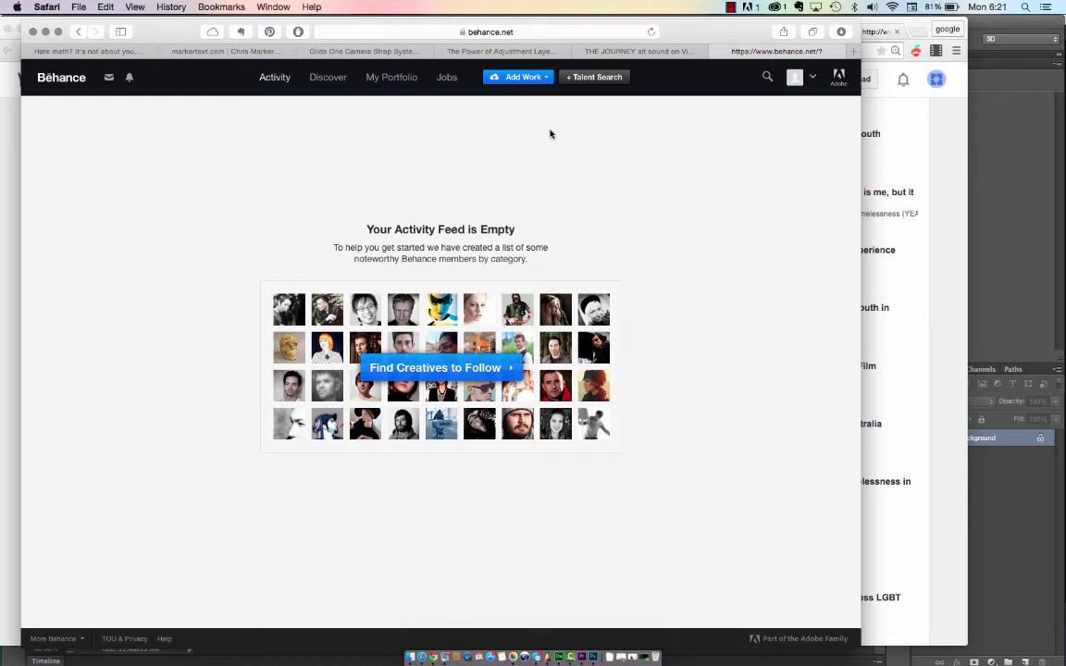
{"action": "left_click", "coordinate": [530, 79]}
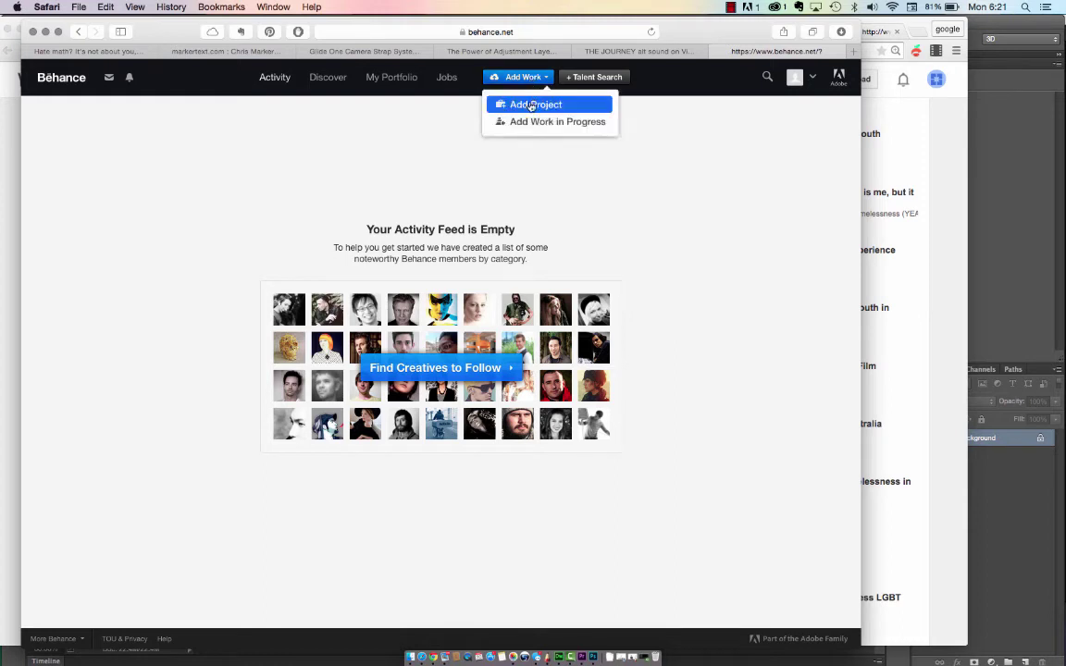
{"action": "left_click", "coordinate": [532, 105]}
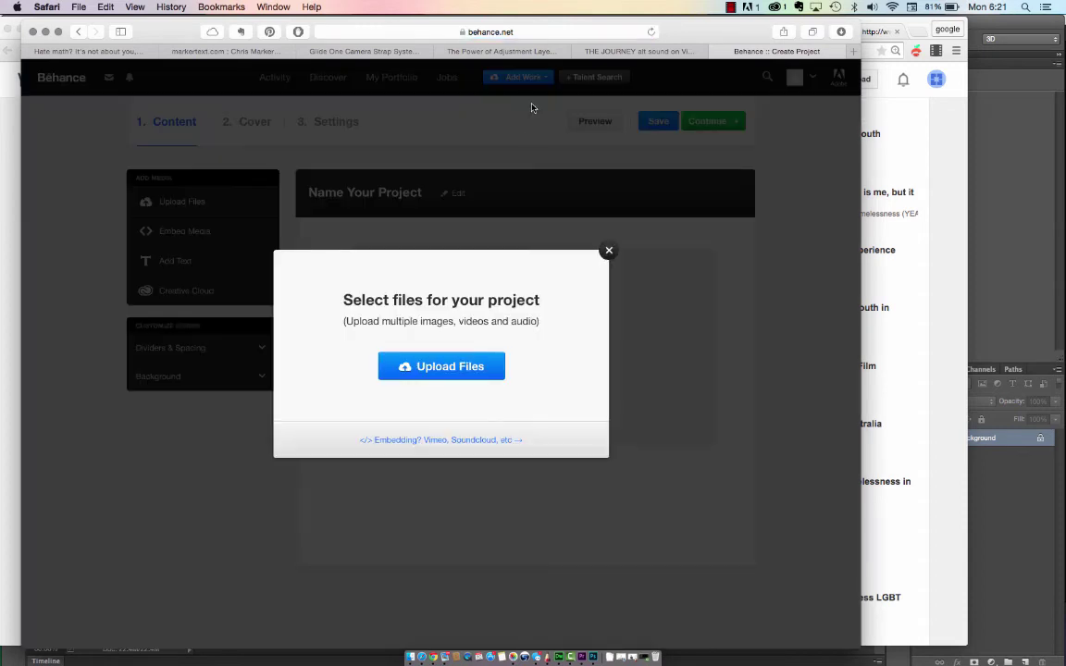
{"action": "left_click", "coordinate": [609, 252]}
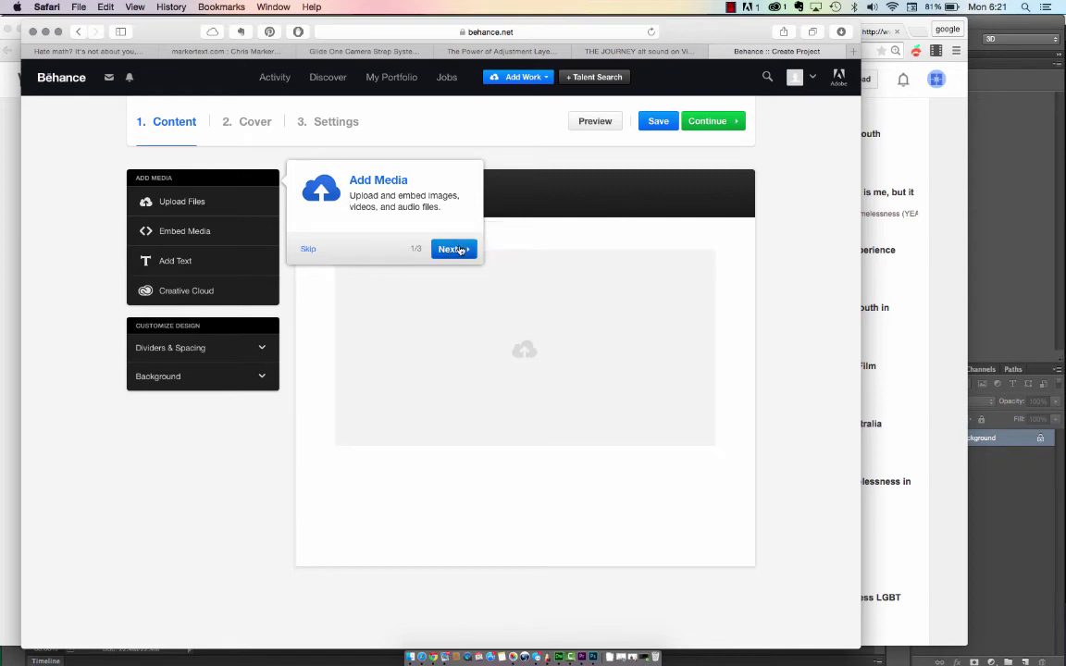
{"action": "left_click", "coordinate": [308, 250]}
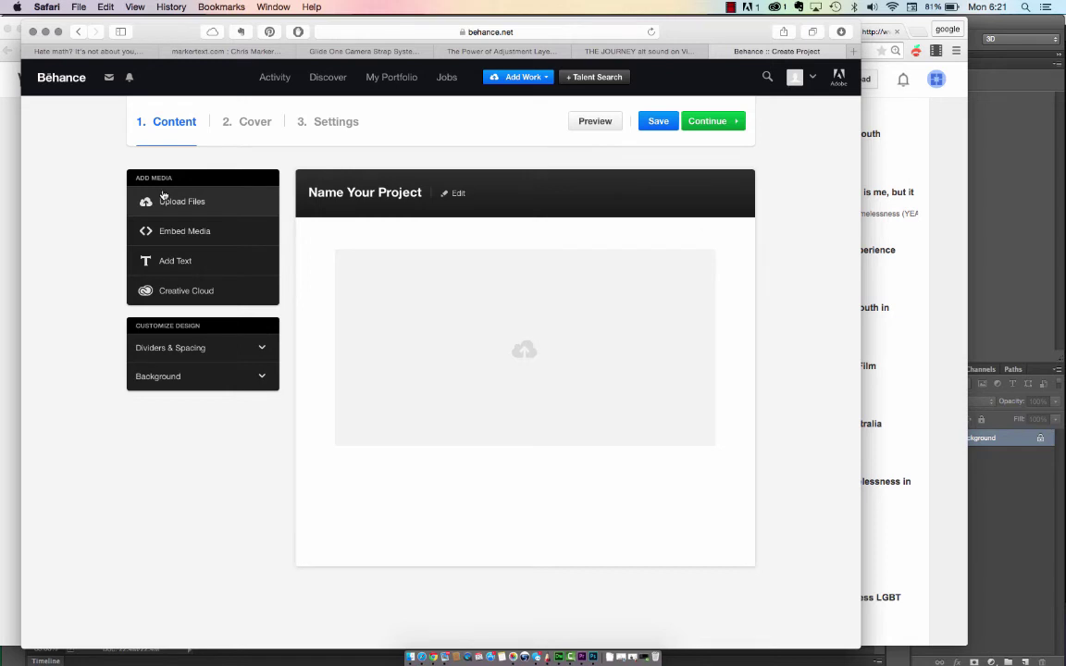
Paste the copied YouTube iframe code into Embed Media and embed the video.
{"action": "left_click", "coordinate": [167, 233]}
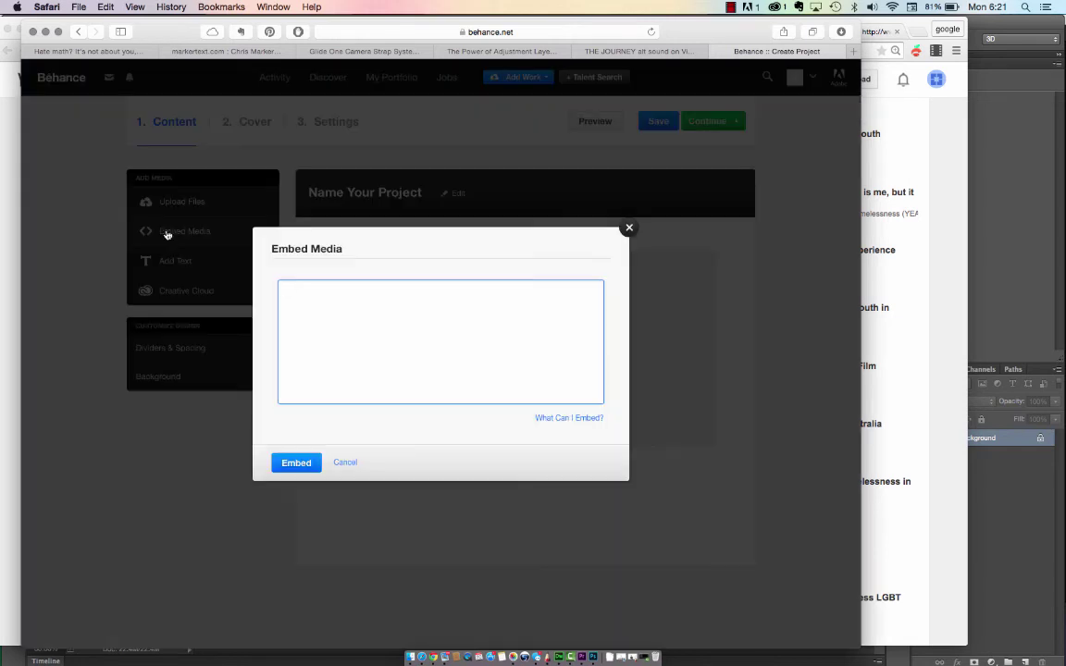
{"action": "key", "text": "super+v"}
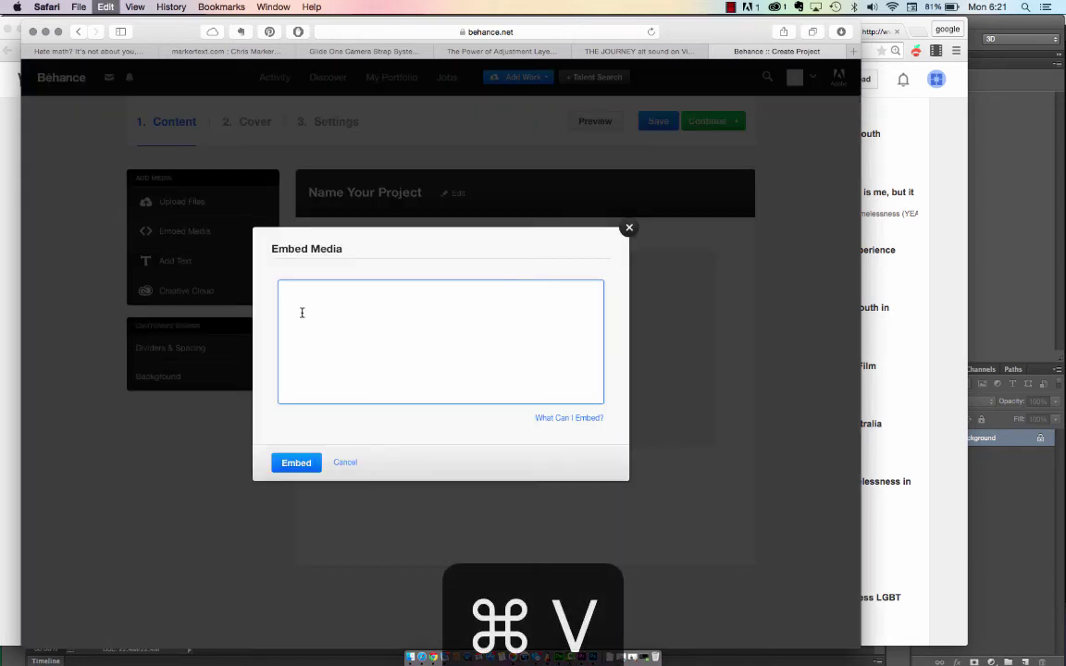
{"action": "left_click", "coordinate": [302, 461]}
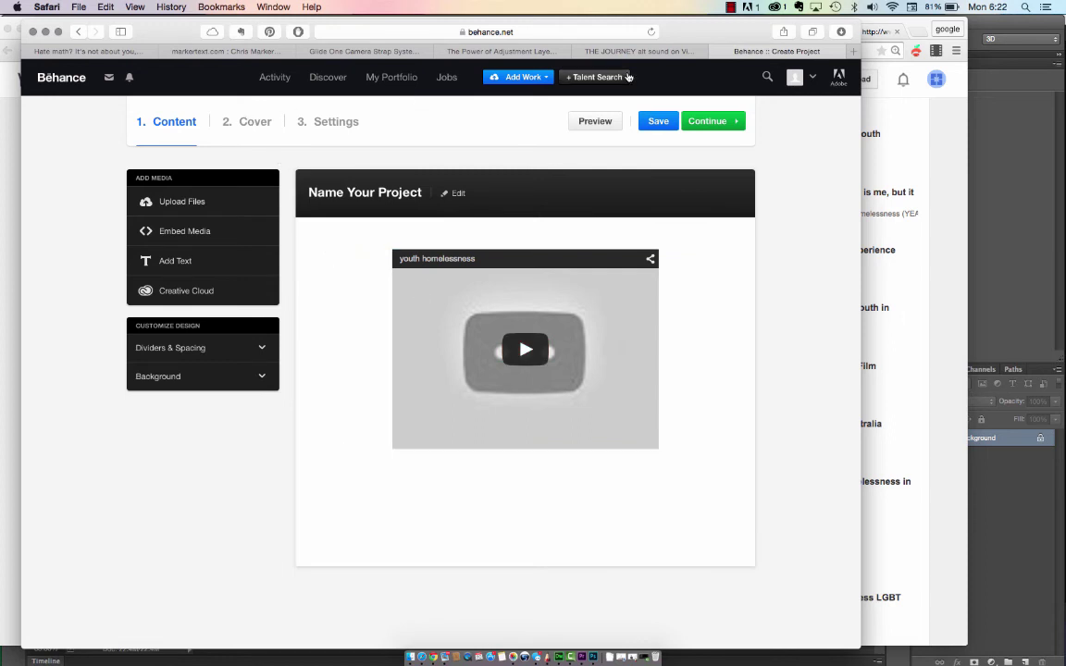
Upload CONSERVE POSTERAYV.jpg from the Desktop as the cover, shift the crop slightly left and apply it.
{"action": "left_click", "coordinate": [703, 121]}
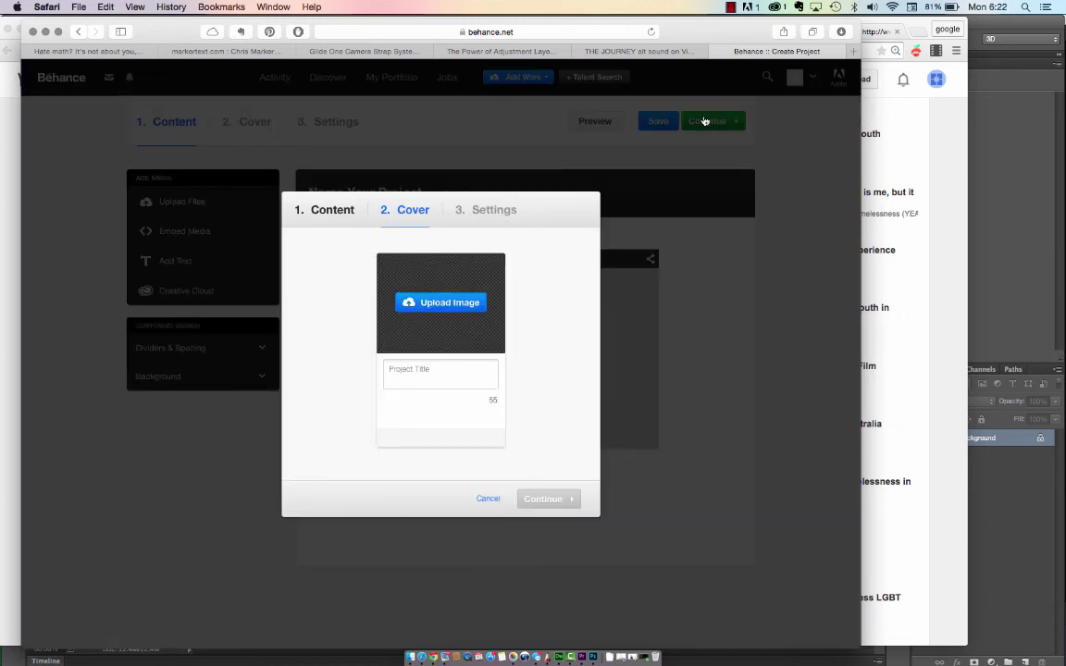
{"action": "left_click", "coordinate": [455, 304]}
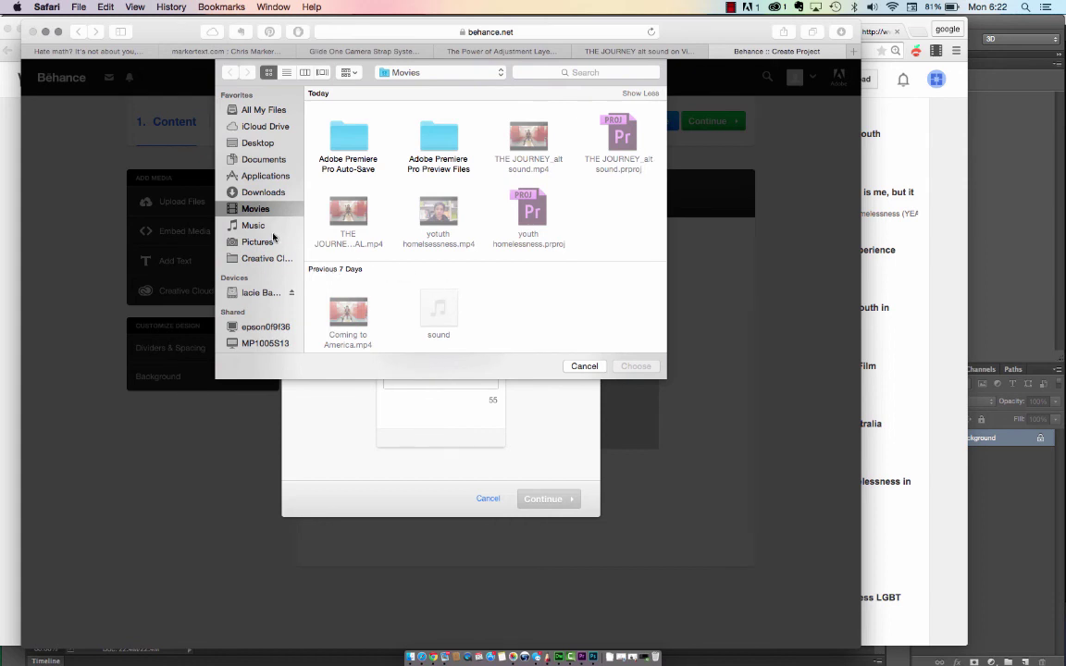
{"action": "left_click", "coordinate": [258, 142]}
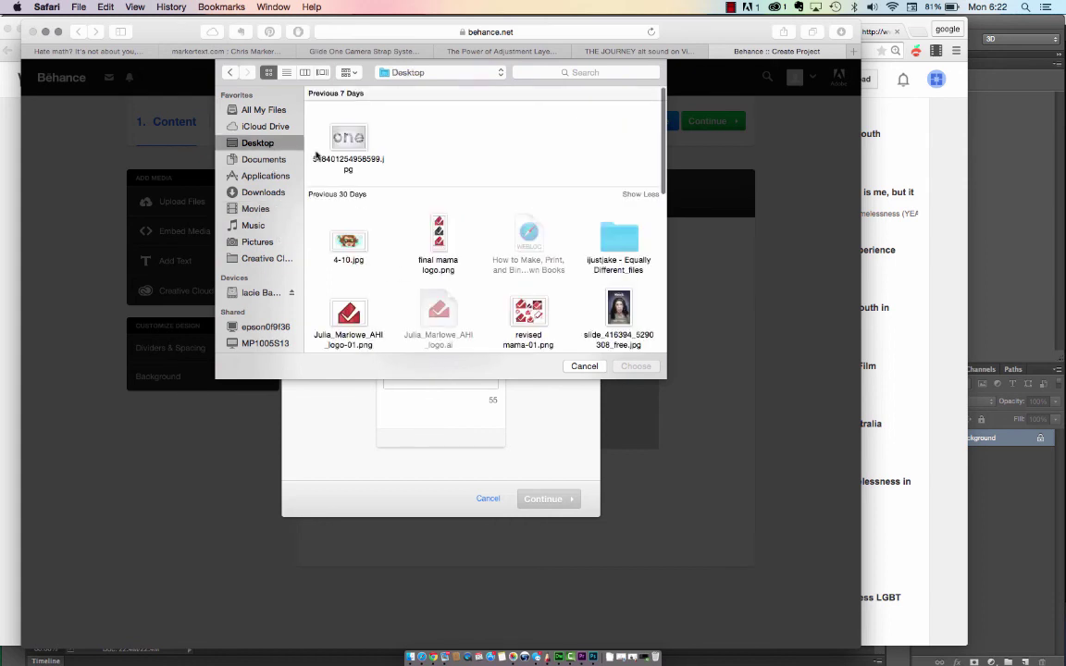
{"action": "scroll", "coordinate": [462, 213], "scroll_direction": "down", "scroll_amount": 10}
{"action": "left_click", "coordinate": [345, 301]}
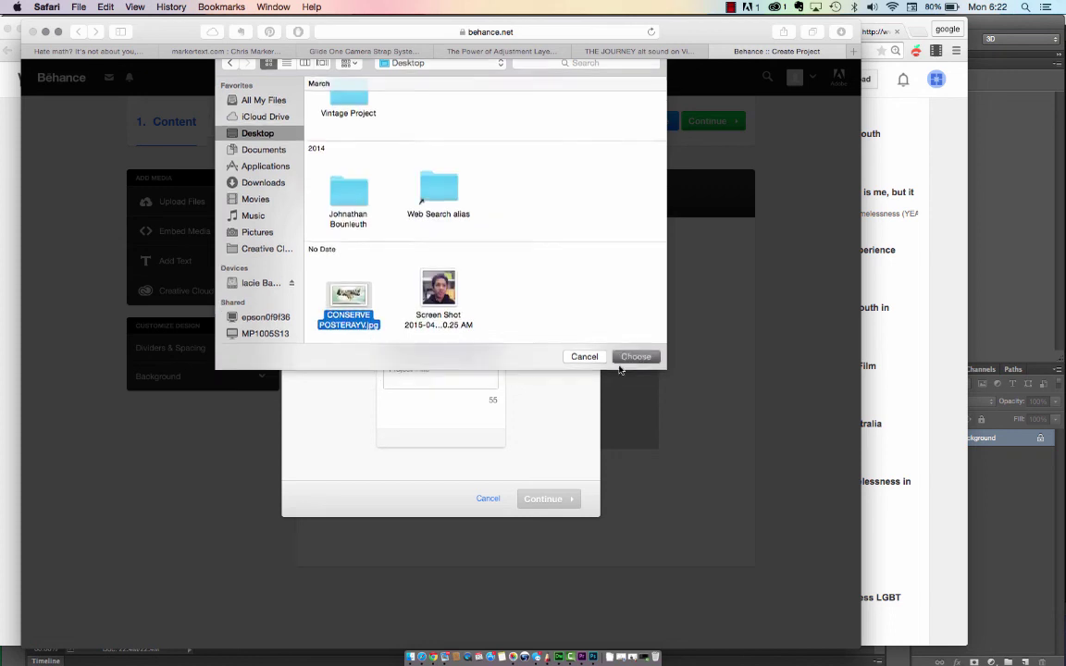
{"action": "left_click", "coordinate": [619, 370]}
{"action": "left_click_drag", "start_coordinate": [560, 397], "coordinate": [555, 397]}
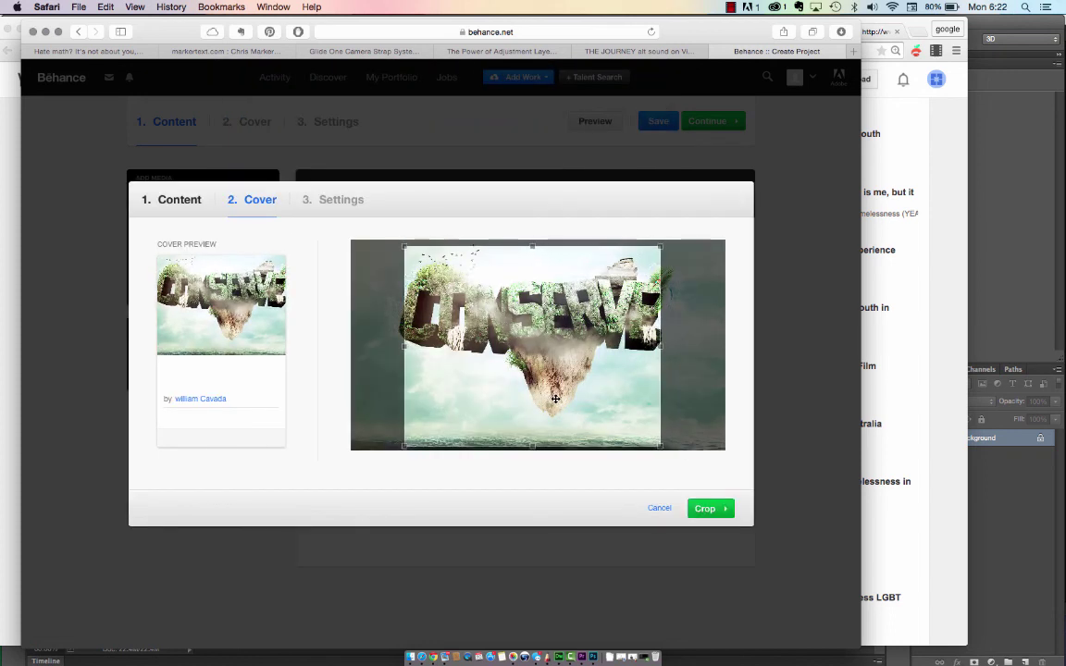
{"action": "left_click", "coordinate": [707, 511]}
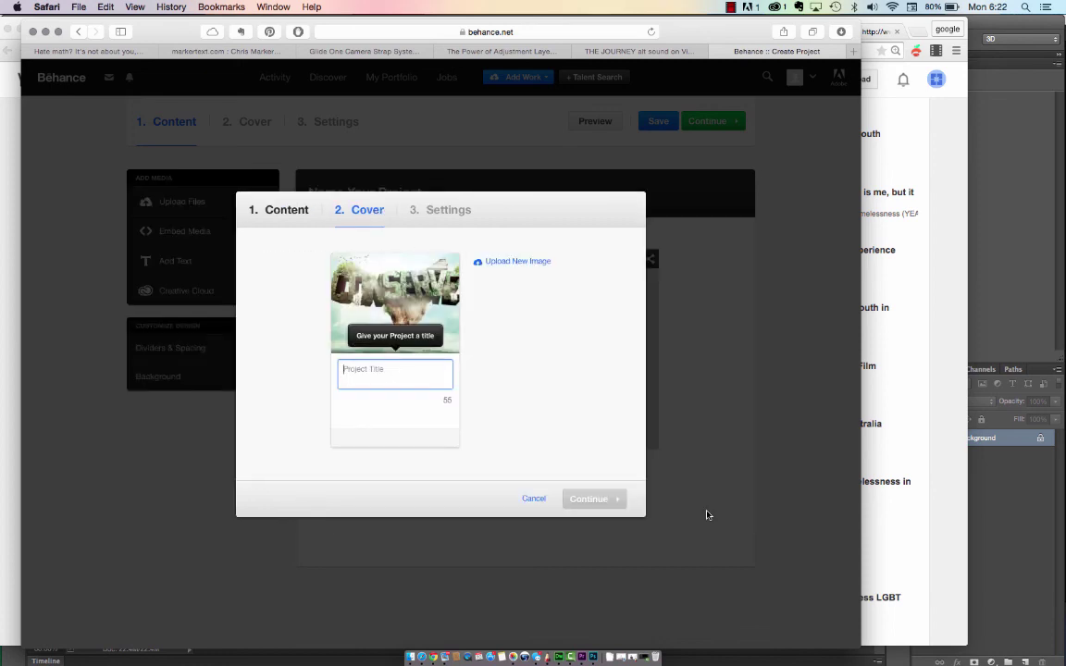